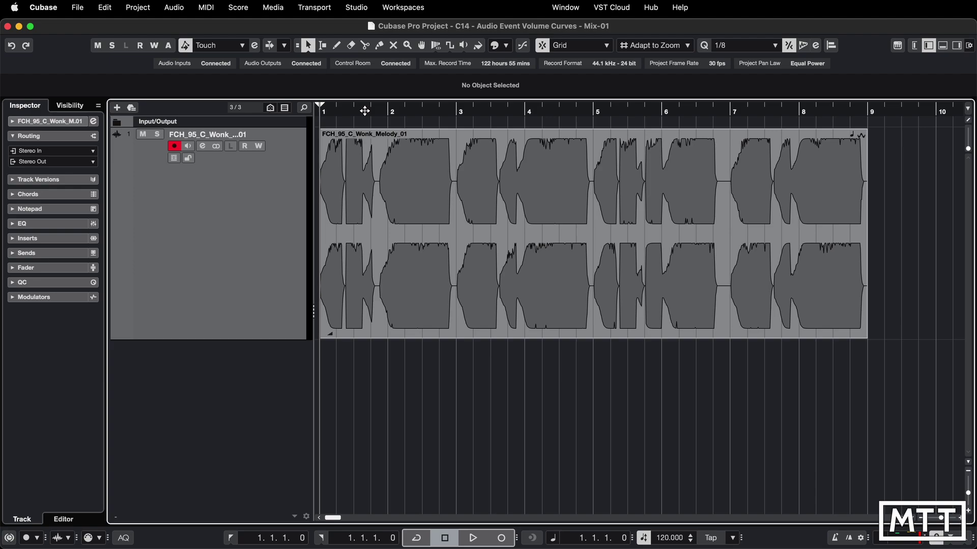
Select the melody event, then try and remove a fade-in and a fade-out.
click(391, 182)
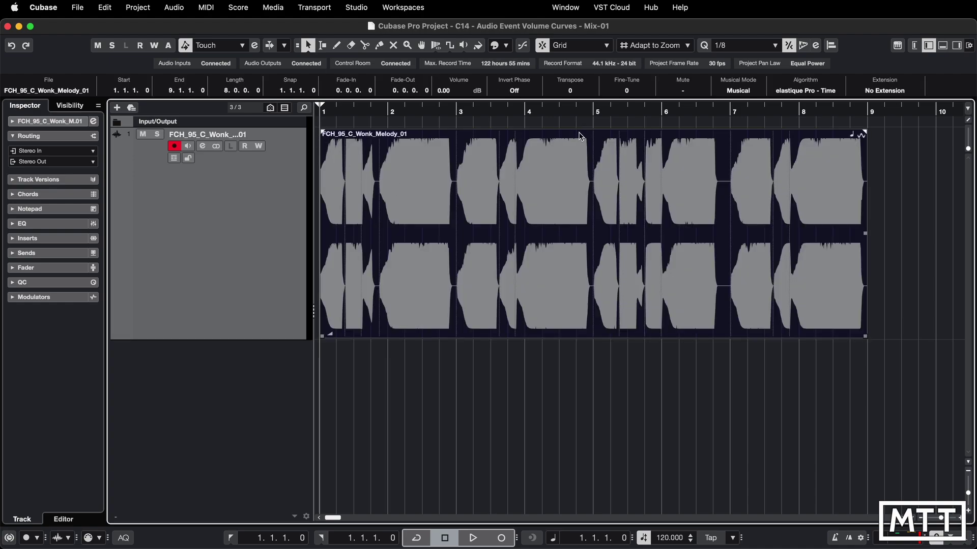
mouse_move(322, 131)
mouse_down()
mouse_move(446, 131)
mouse_move(321, 132)
mouse_up()
drag(863, 133, 904, 137)
Lower the event volume from 0.00 dB to -2.29 dB, then deselect the event.
mouse_move(560, 135)
click(330, 333)
mouse_move(325, 322)
mouse_down()
mouse_move(325, 342)
mouse_move(325, 319)
mouse_move(331, 333)
mouse_up()
click(330, 333)
drag(325, 322, 325, 325)
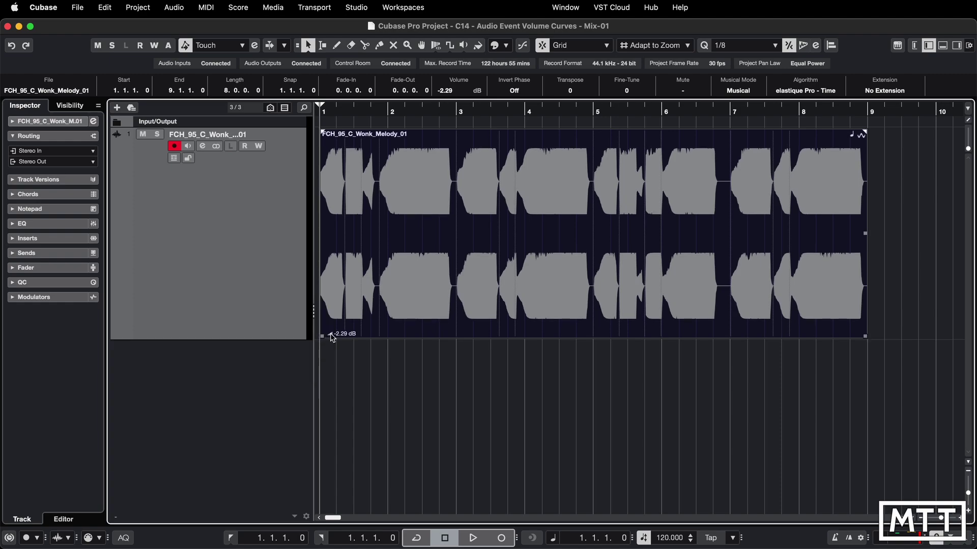
click(425, 366)
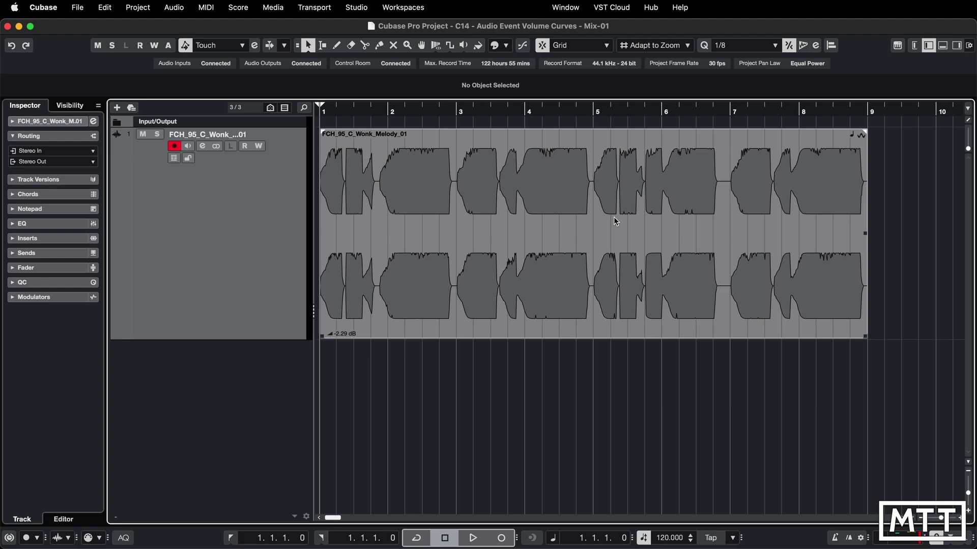
Choose the Draw (pencil) tool and reveal the melody event's volume curve line.
click(337, 47)
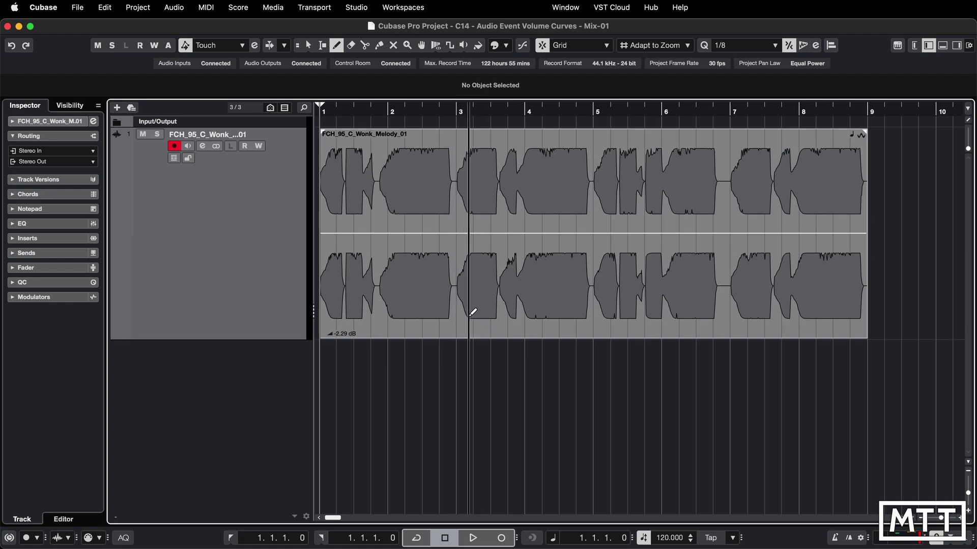
click(308, 45)
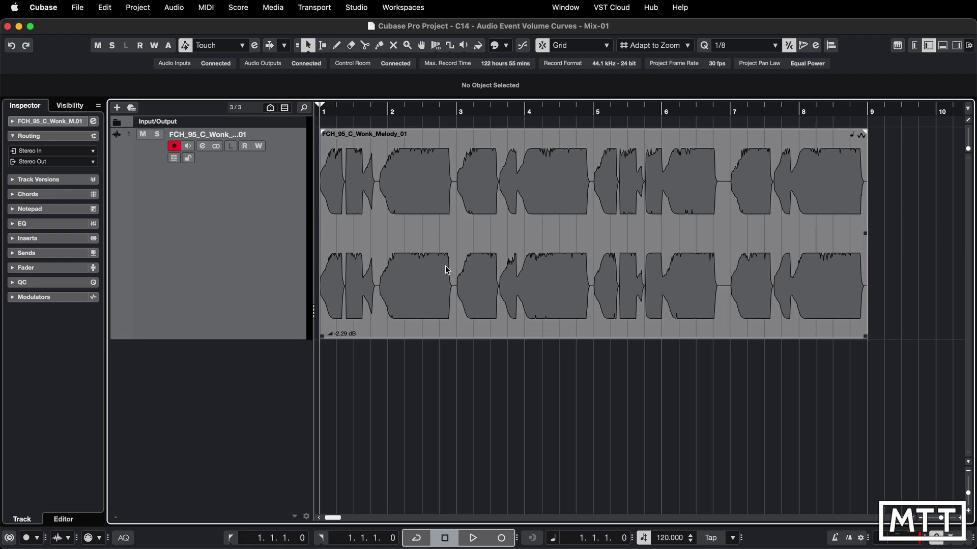
click(336, 46)
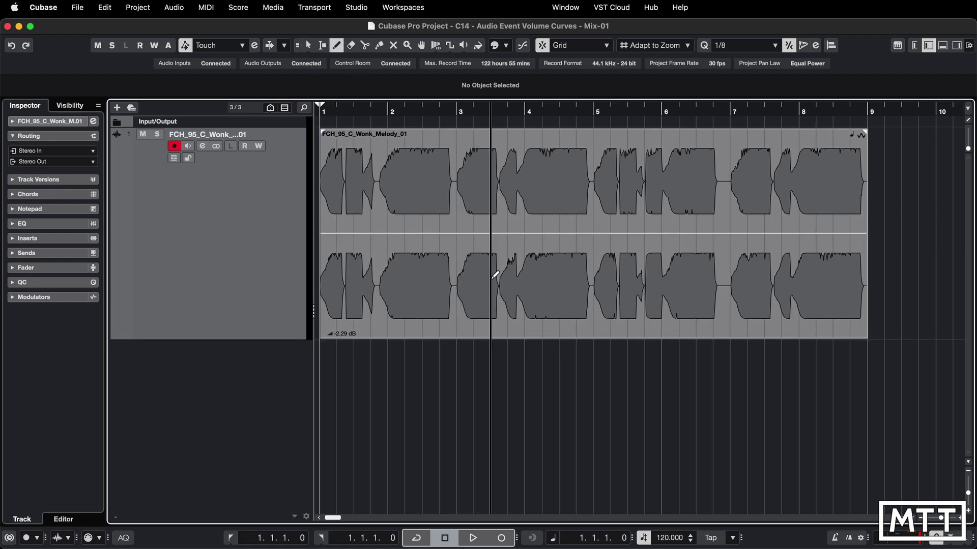
click(308, 45)
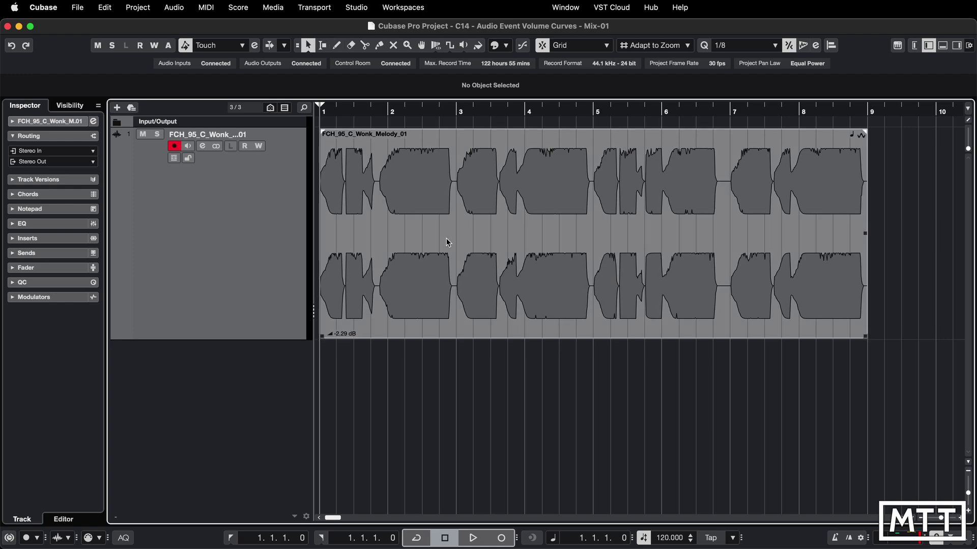
click(336, 46)
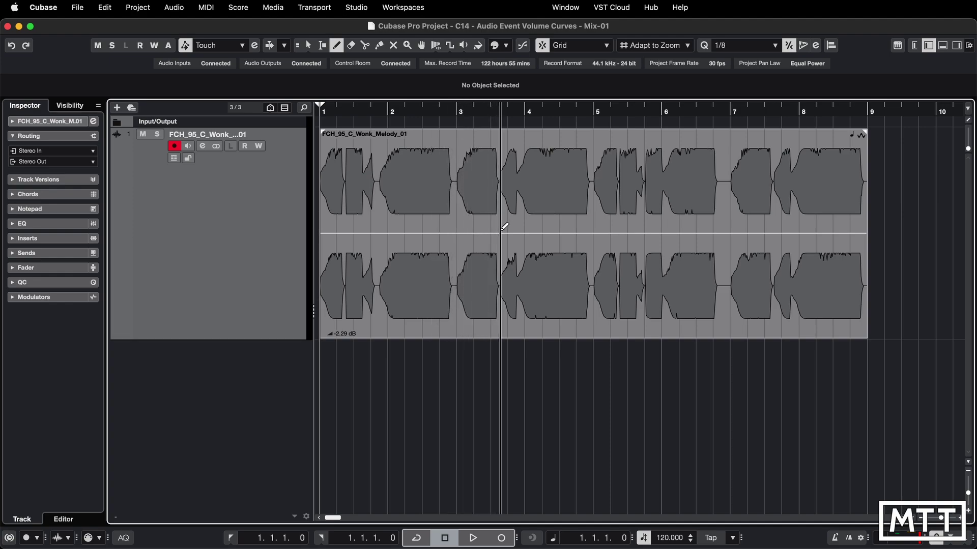
click(463, 229)
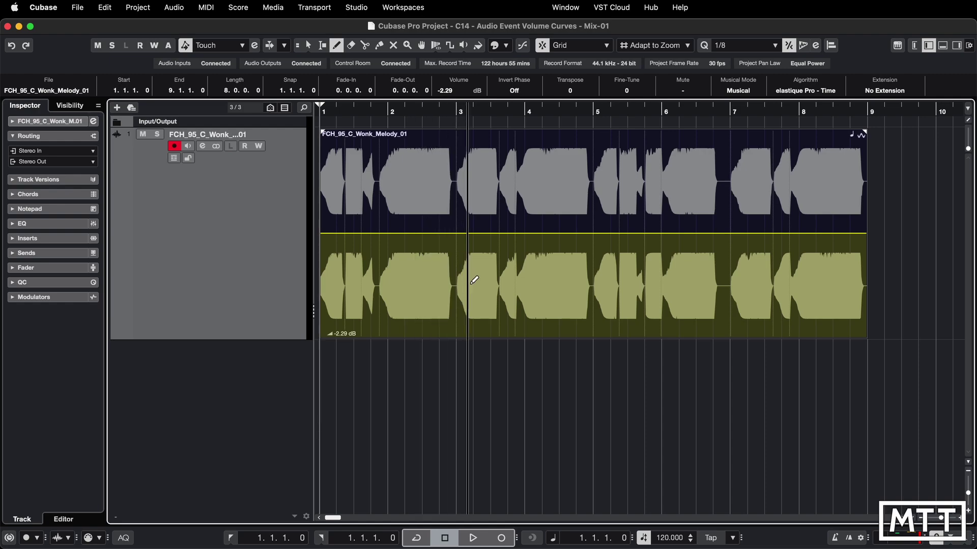
Add two volume points, move the first to bar 2 at -7.37 dB, and bend the ramp convex.
click(439, 233)
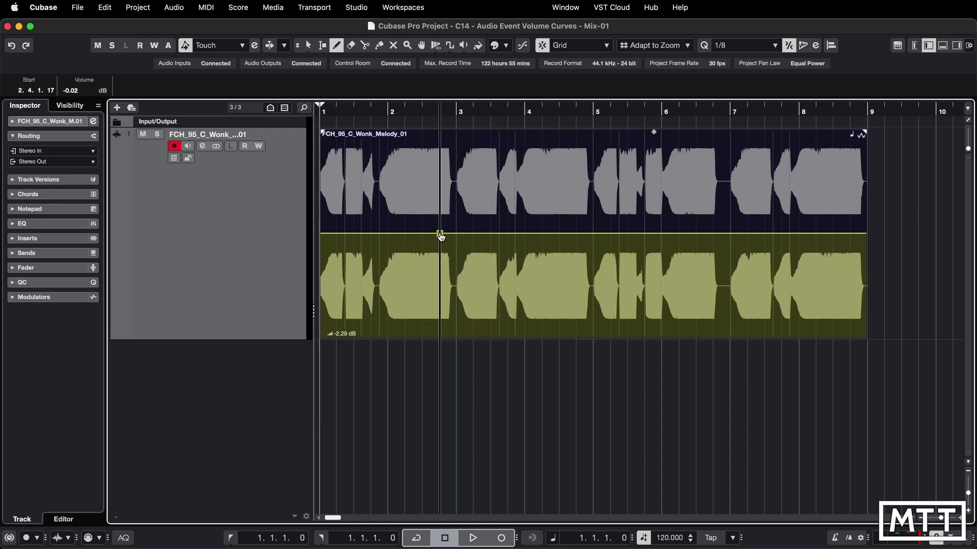
click(481, 234)
click(440, 234)
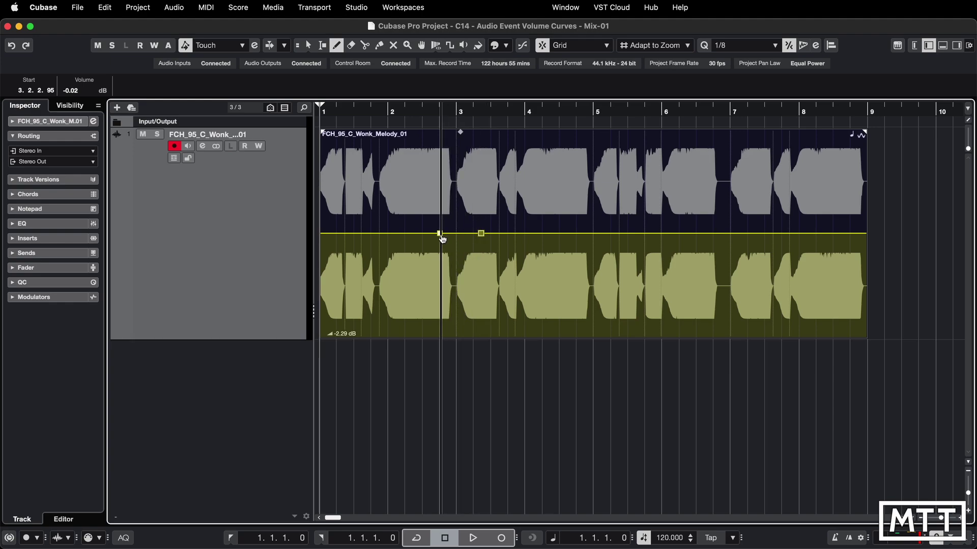
drag(441, 237, 389, 264)
key(h)
key(h)
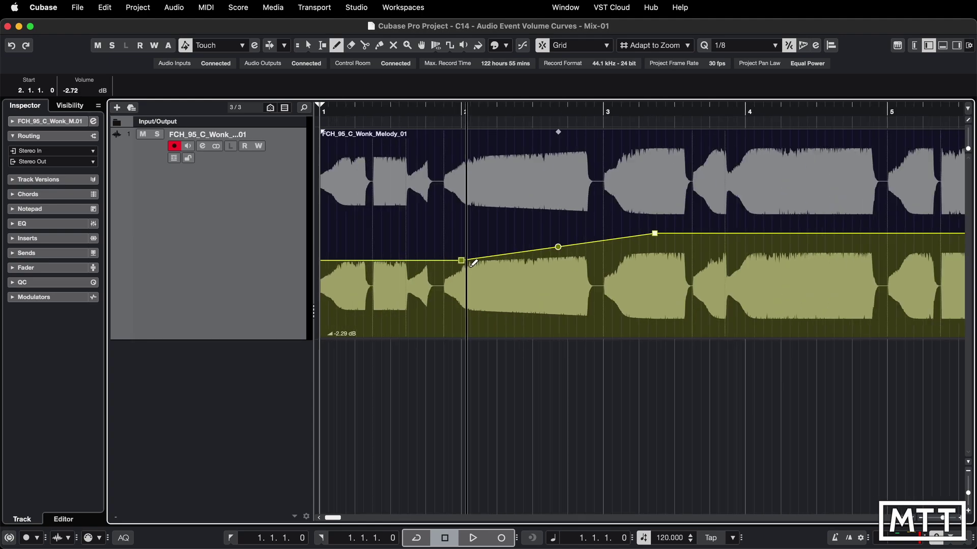
drag(462, 260, 464, 296)
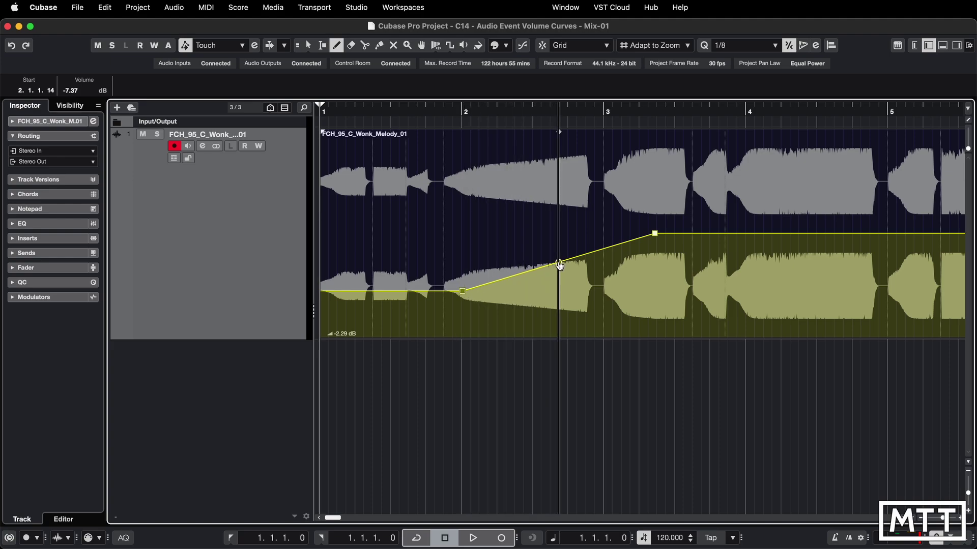
drag(559, 265, 535, 255)
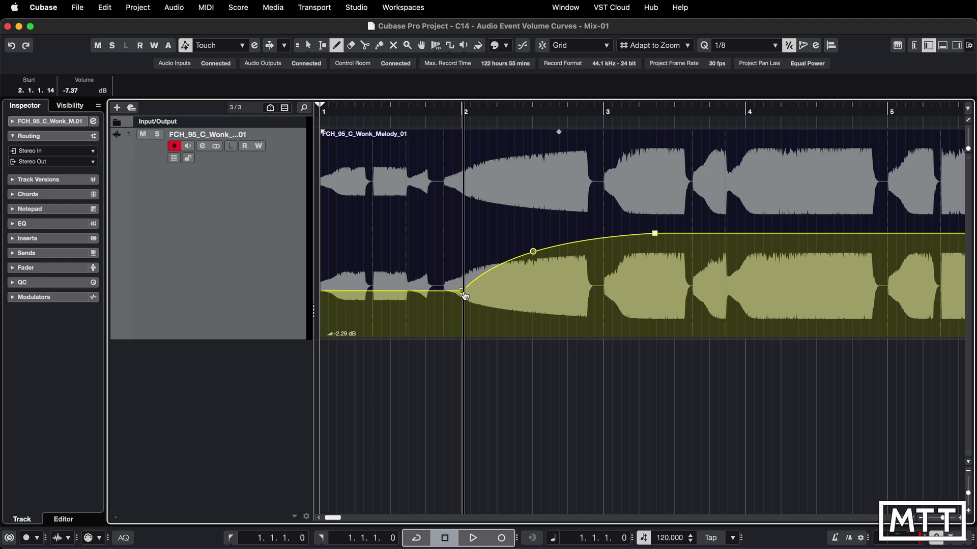
Start the curve at -60 dB at bar 1, soften the fade-in, and add plateau points.
drag(463, 295, 318, 347)
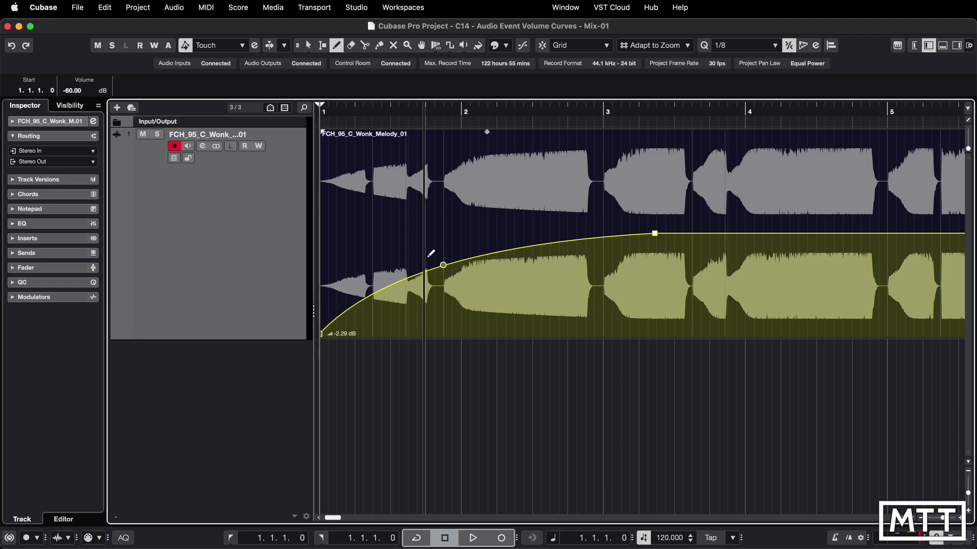
drag(654, 237, 603, 231)
mouse_move(424, 263)
mouse_down()
mouse_move(414, 262)
mouse_move(482, 309)
mouse_move(441, 271)
mouse_move(534, 303)
mouse_move(449, 268)
mouse_move(446, 253)
mouse_up()
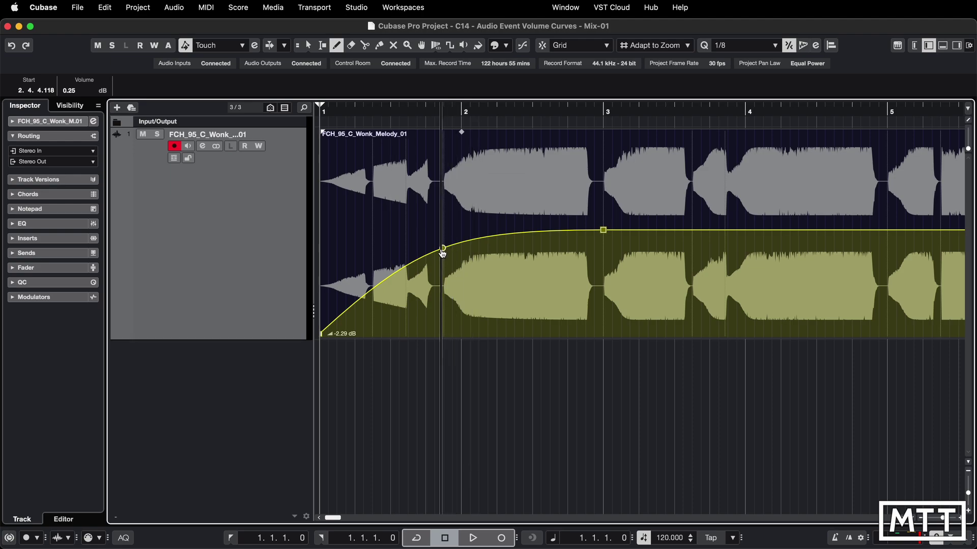
drag(442, 253, 444, 246)
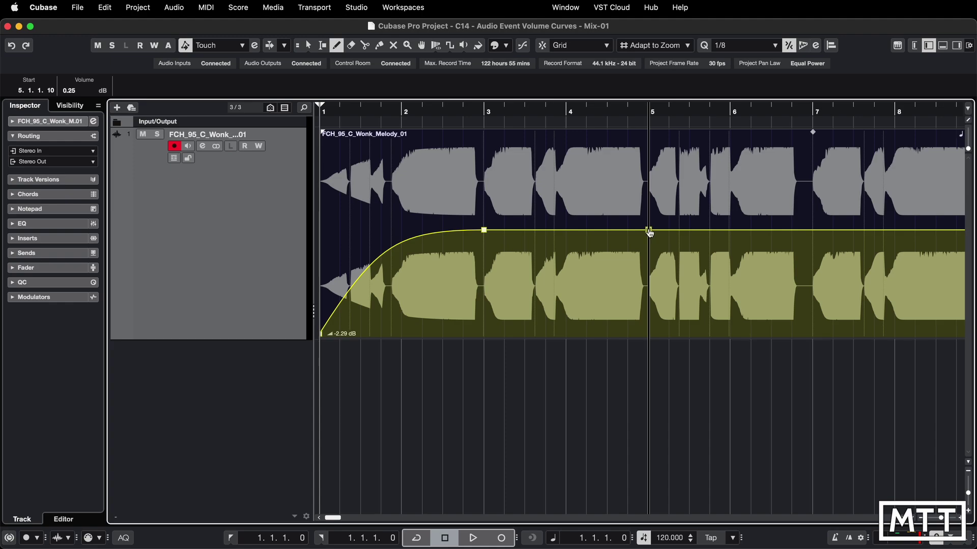
click(566, 230)
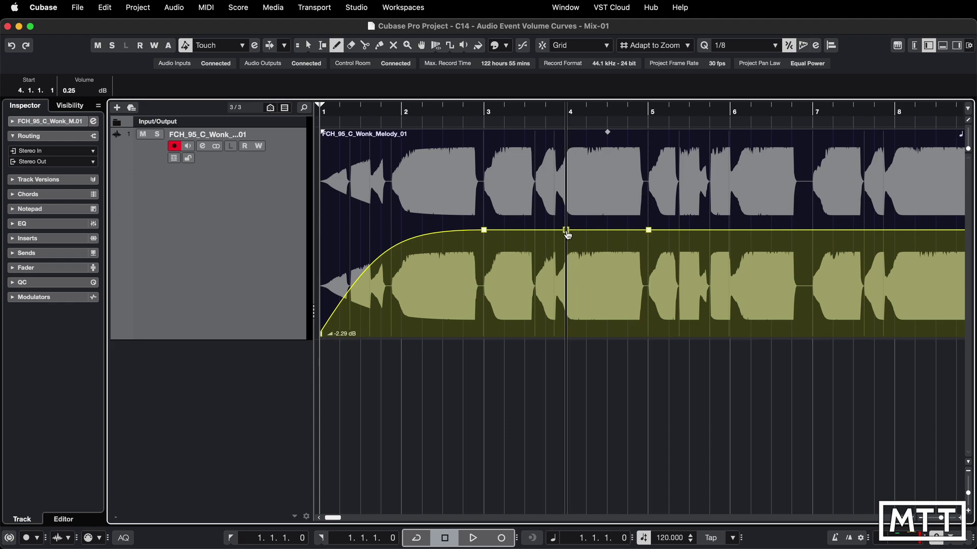
click(718, 230)
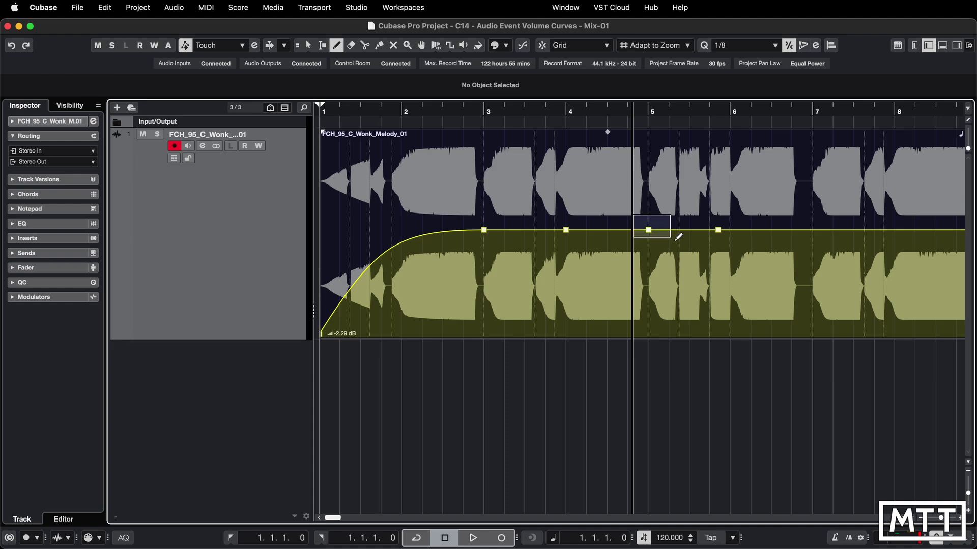
Delete the two volume points at bar 5 and draw new level points toward bar 6.
drag(738, 250, 730, 246)
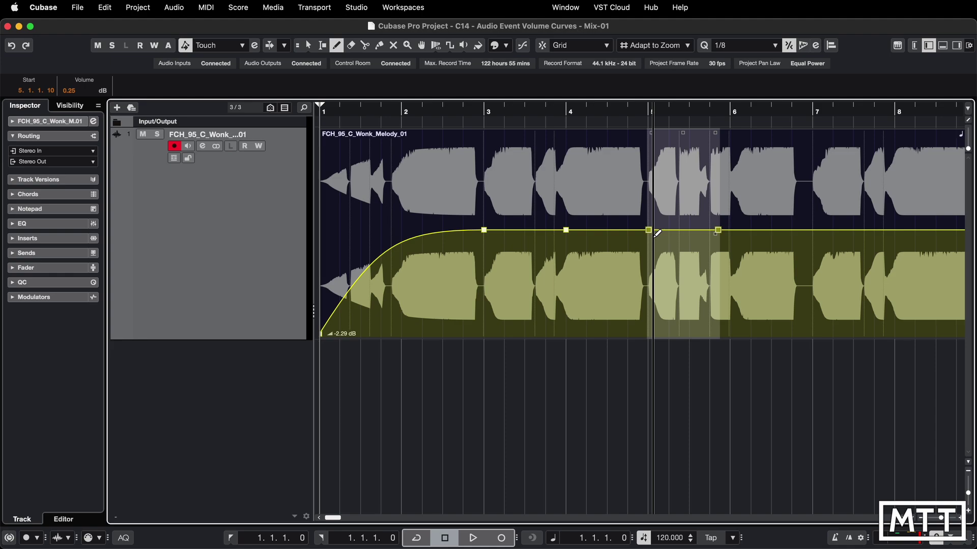
key(Delete)
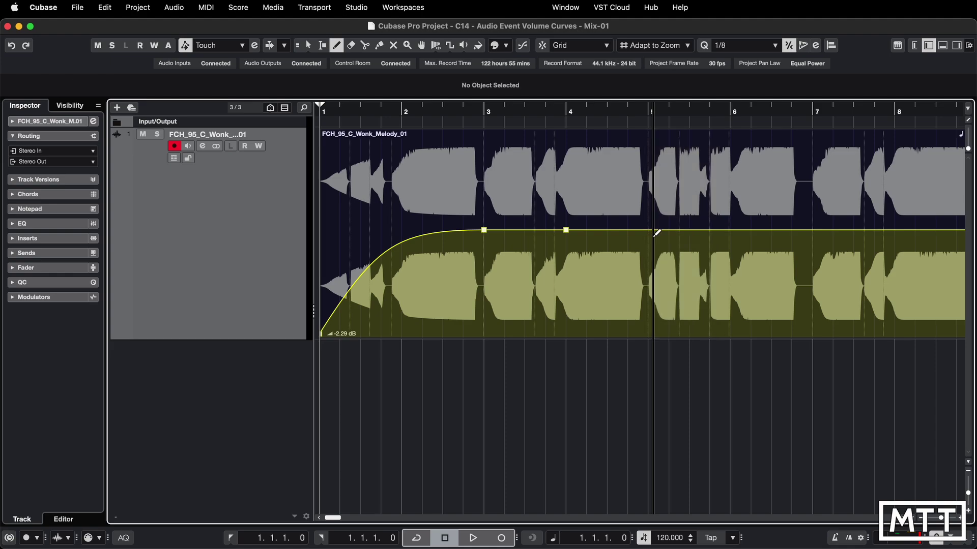
key(ctrl+z)
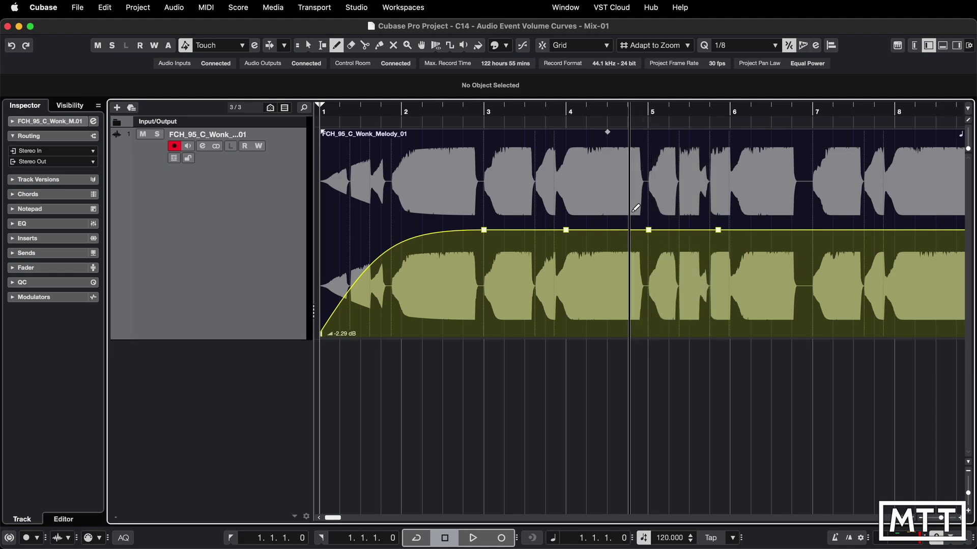
drag(629, 211, 751, 255)
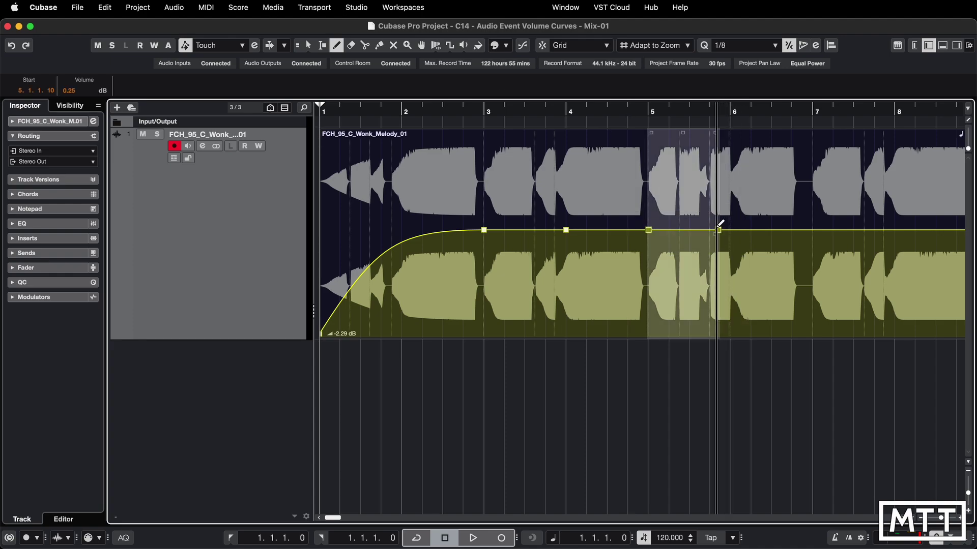
key(Delete)
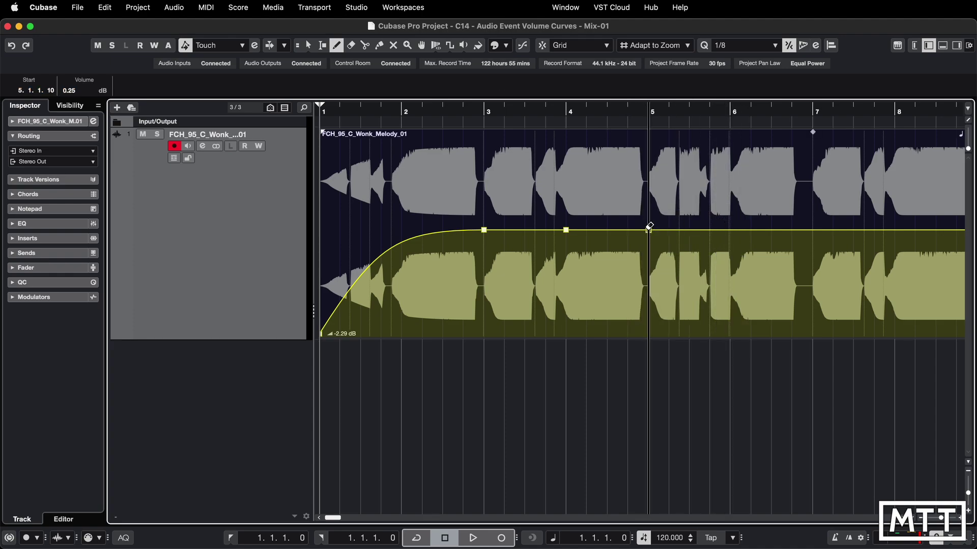
drag(649, 230, 717, 230)
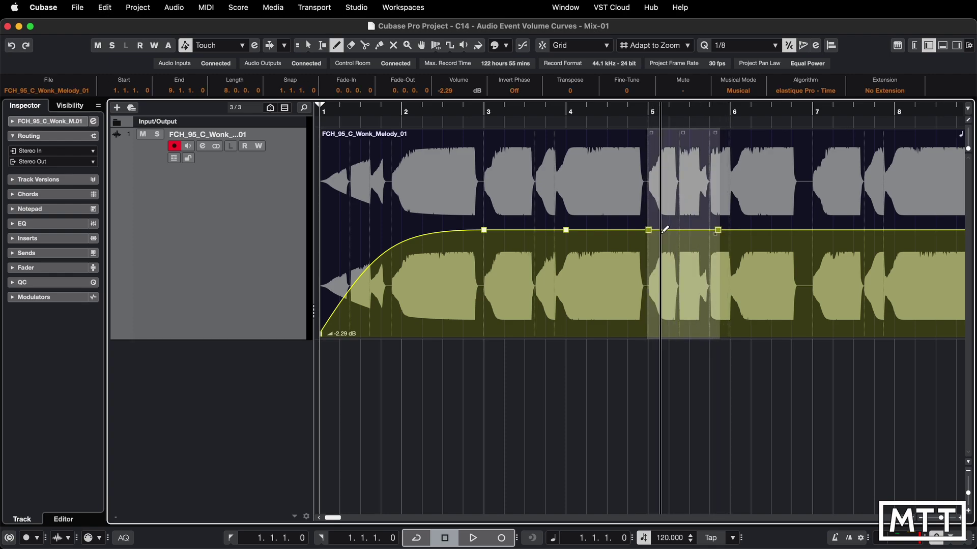
click(685, 230)
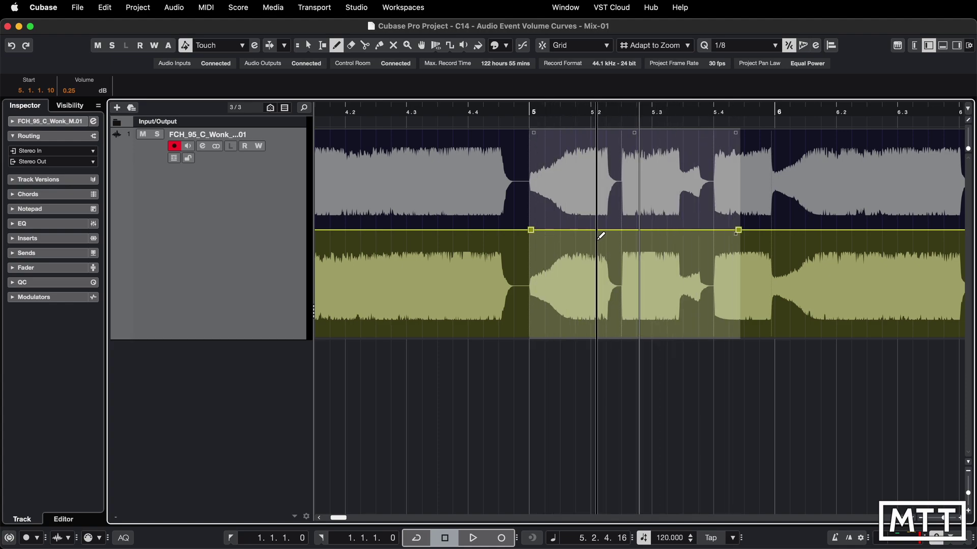
Bend the dip after the peak into an arc, then drop bars 5–5.4 to -60 dB.
mouse_move(596, 226)
mouse_down()
mouse_move(593, 206)
mouse_move(681, 216)
mouse_move(681, 263)
mouse_up()
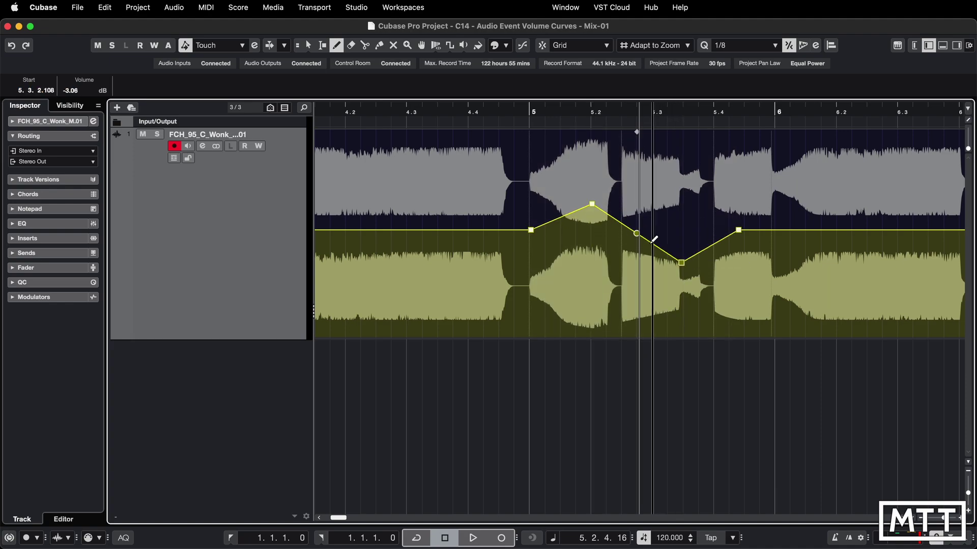
drag(638, 234, 652, 216)
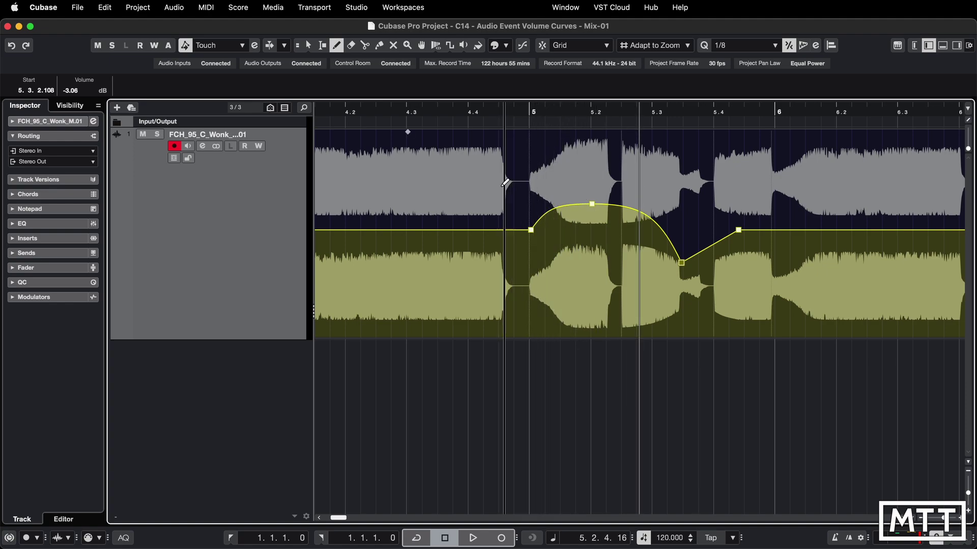
drag(505, 182, 803, 315)
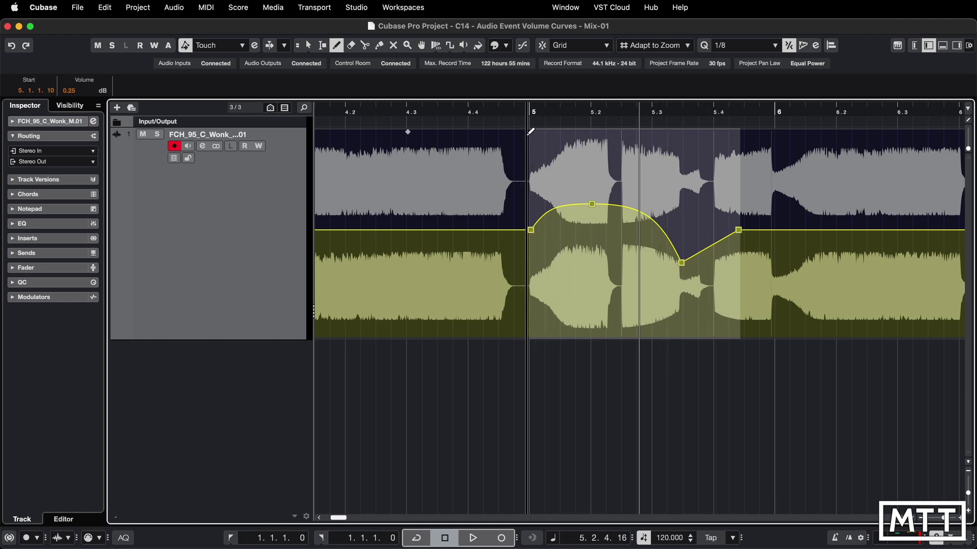
drag(528, 136, 524, 229)
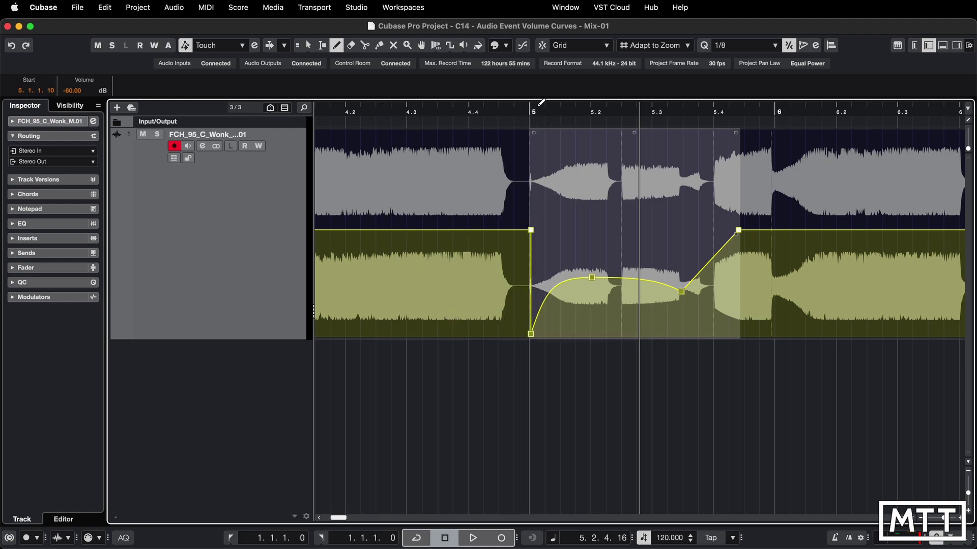
Raise the bar-5 section to full level, deepen the dip, and lift the swell points about 3.6 dB.
drag(528, 135, 543, 26)
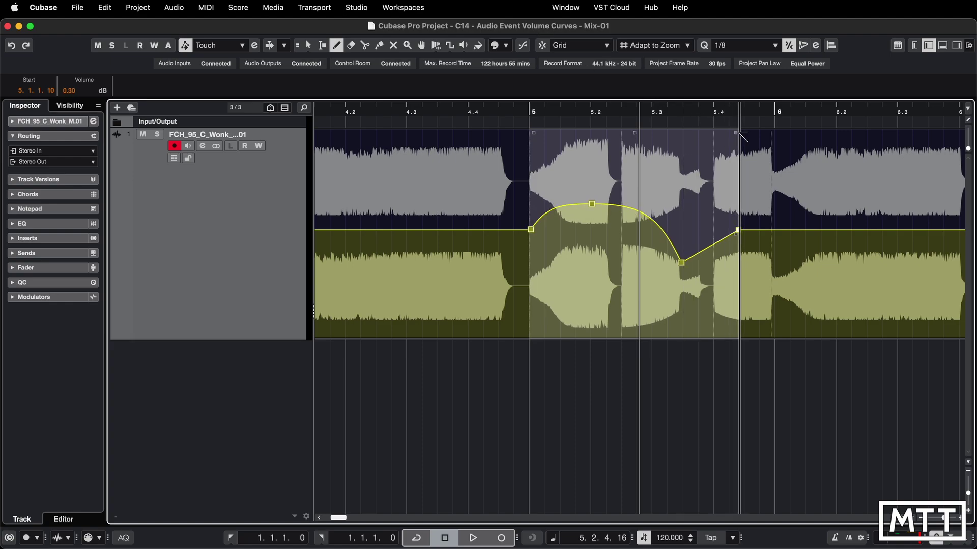
drag(736, 134, 734, 183)
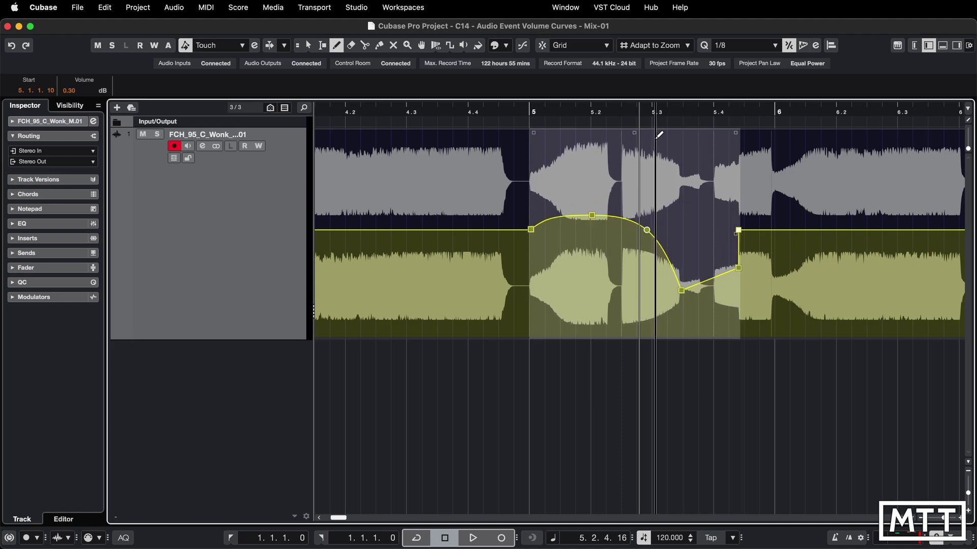
mouse_move(634, 132)
mouse_down()
mouse_move(631, 209)
mouse_move(636, 102)
mouse_move(635, 122)
mouse_up()
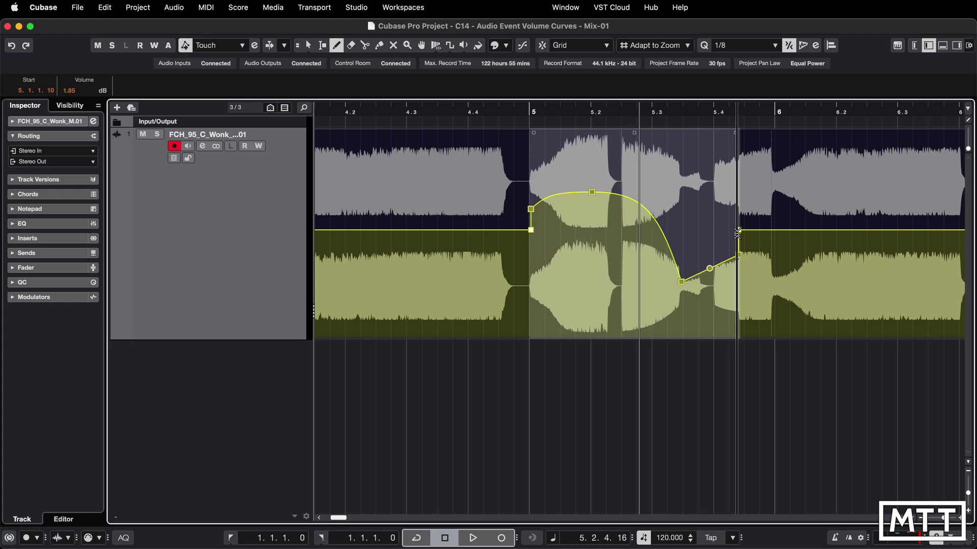
mouse_move(737, 232)
mouse_down()
mouse_move(736, 262)
mouse_move(732, 197)
mouse_move(734, 255)
mouse_move(732, 200)
mouse_move(735, 252)
mouse_move(722, 217)
mouse_move(722, 244)
mouse_move(722, 214)
mouse_move(720, 243)
mouse_move(728, 219)
mouse_up()
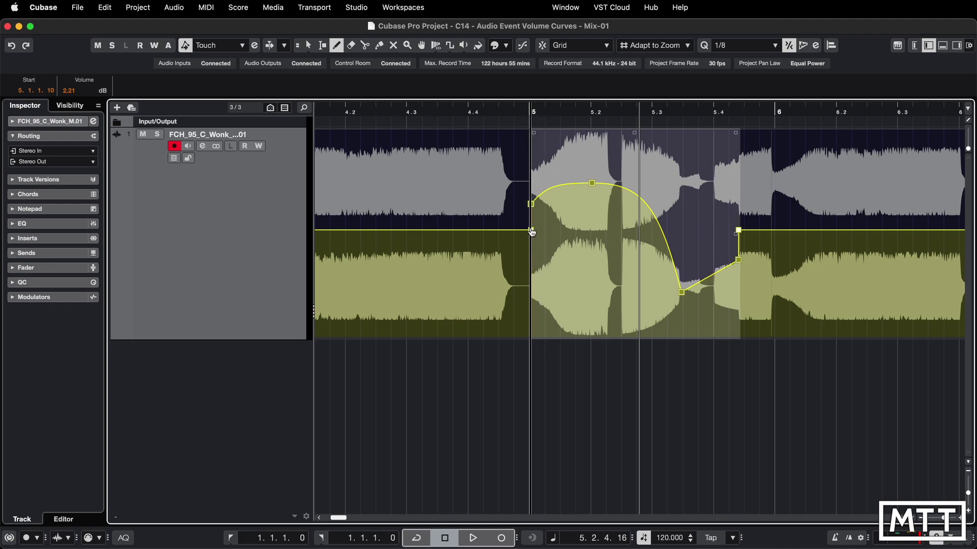
drag(532, 232, 531, 205)
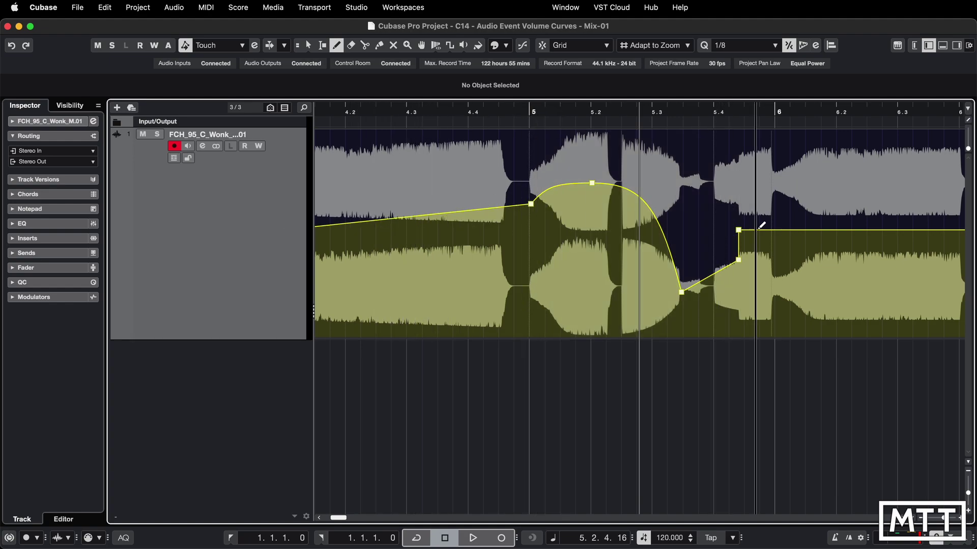
drag(509, 168, 756, 315)
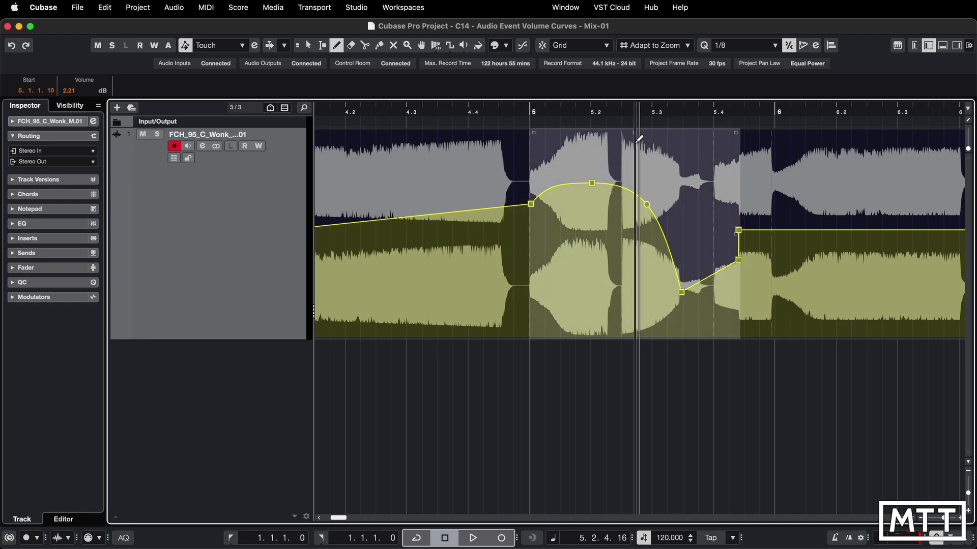
drag(635, 130, 634, 106)
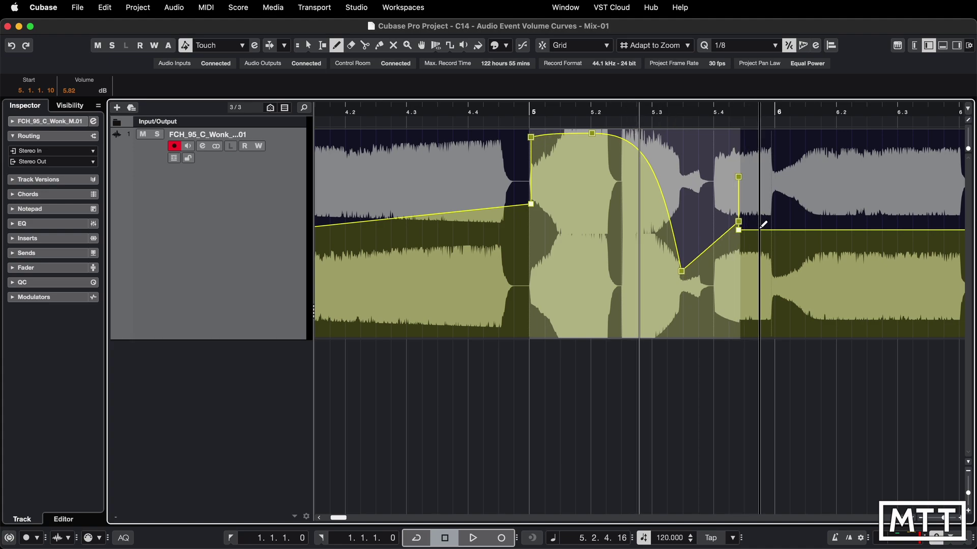
Zoom in on the curve's end before bar 6, select its top point, then zoom back out.
click(736, 114)
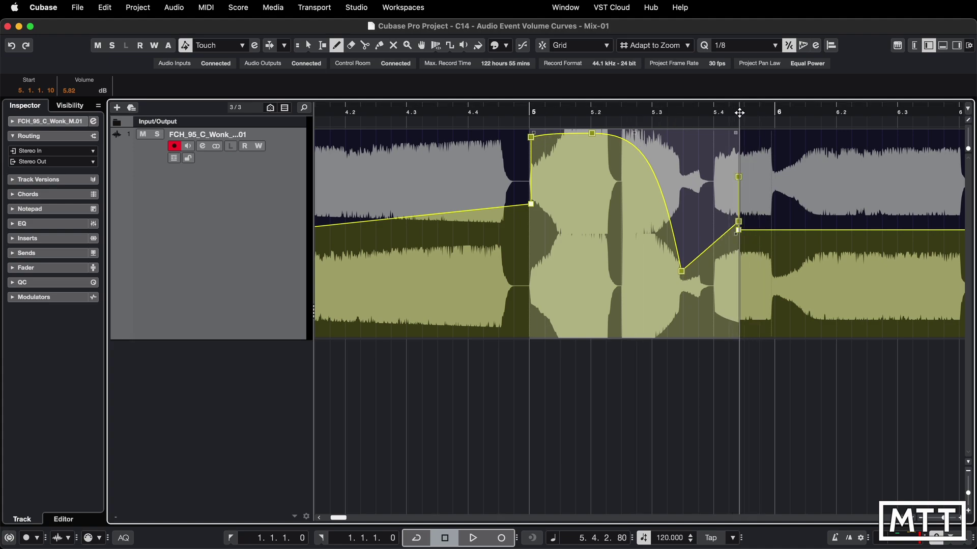
key(h)
key(h)
key(h)
key(h)
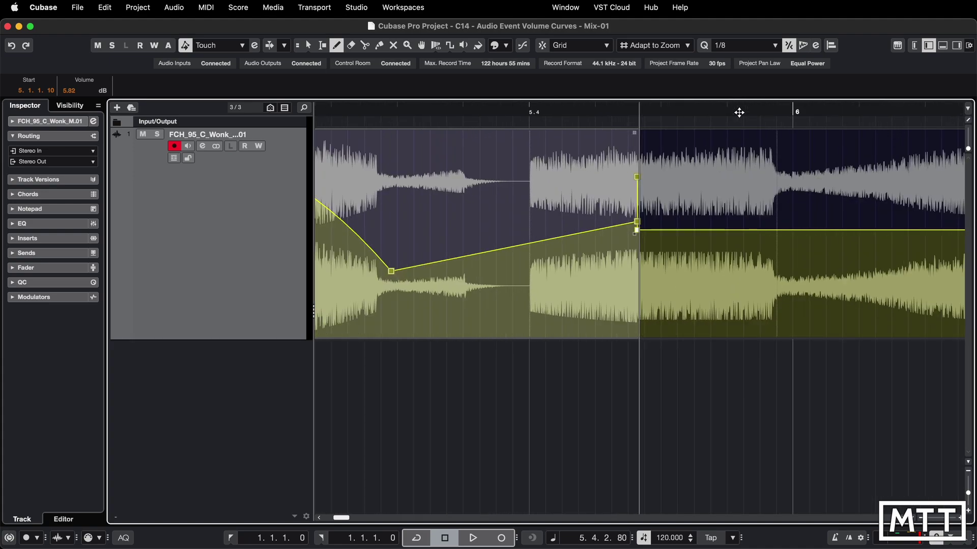
key(h)
key(h)
key(h)
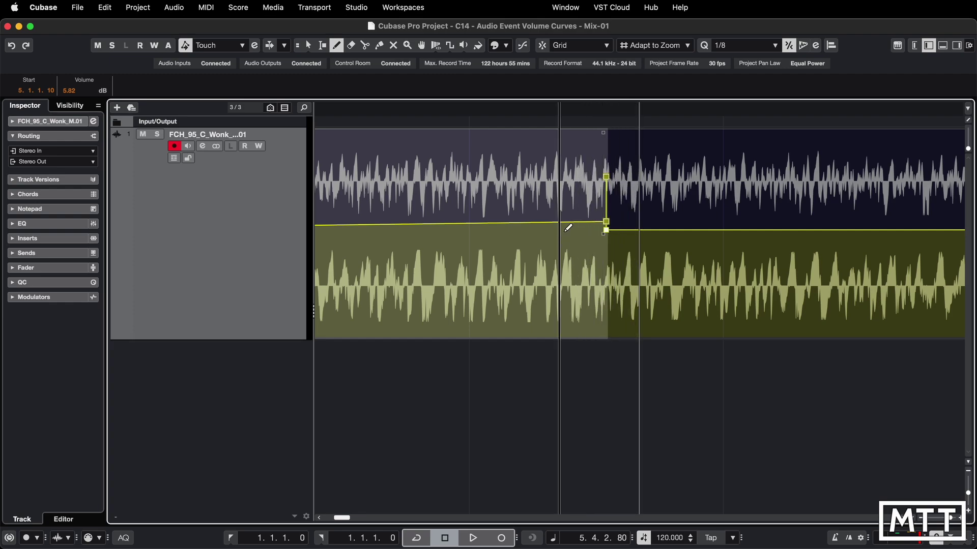
click(606, 171)
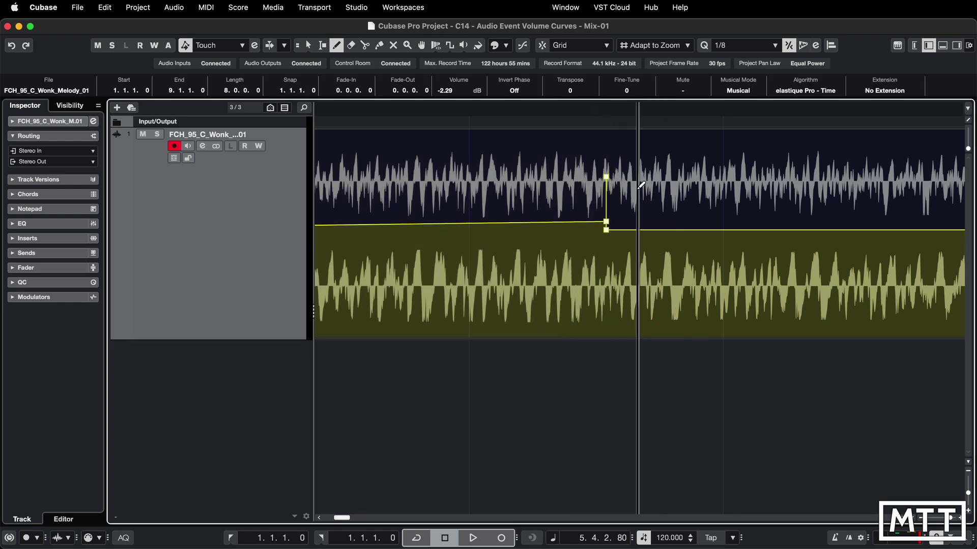
click(605, 173)
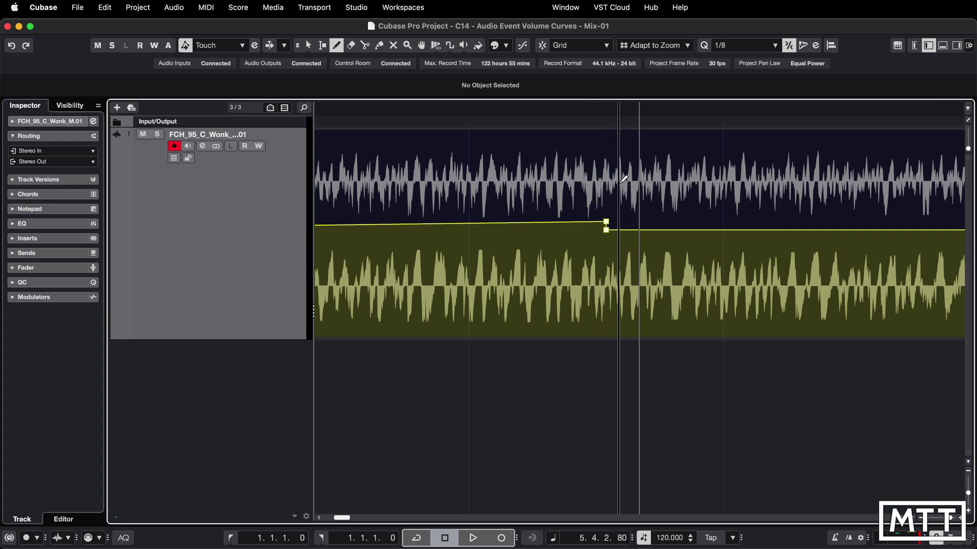
key(g)
key(g)
key(g)
key(g)
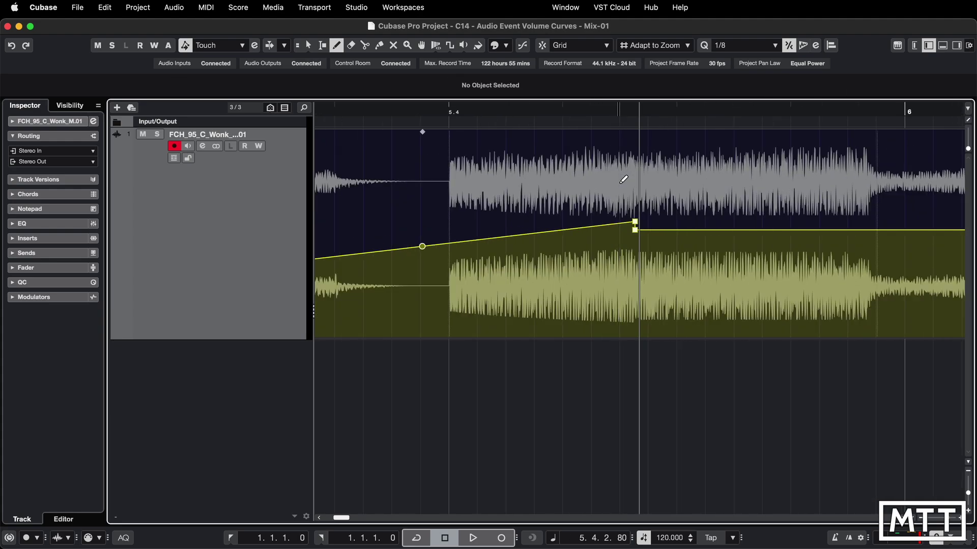
key(g)
key(g)
key(g)
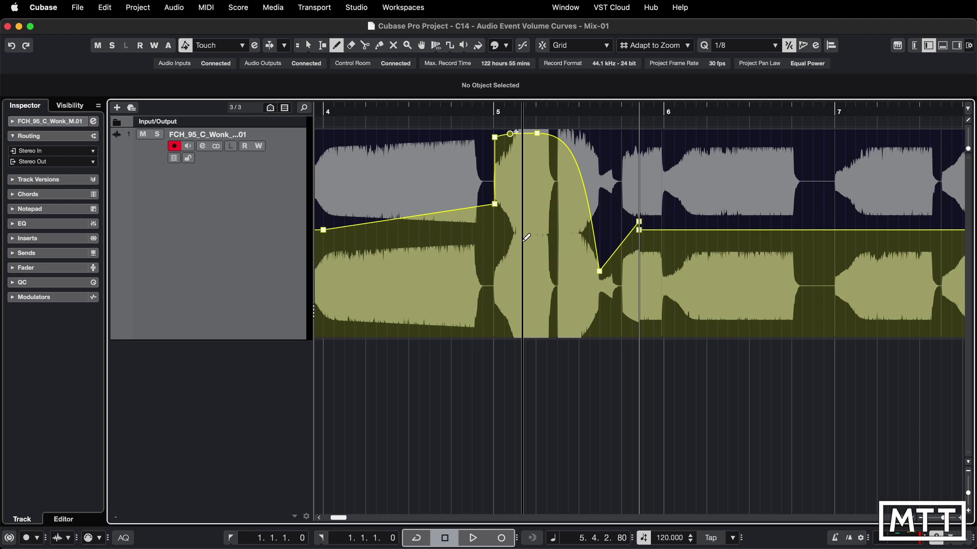
Raise the swell points about 2 dB, try tilting them downward, then undo the tilt.
drag(478, 306, 678, 104)
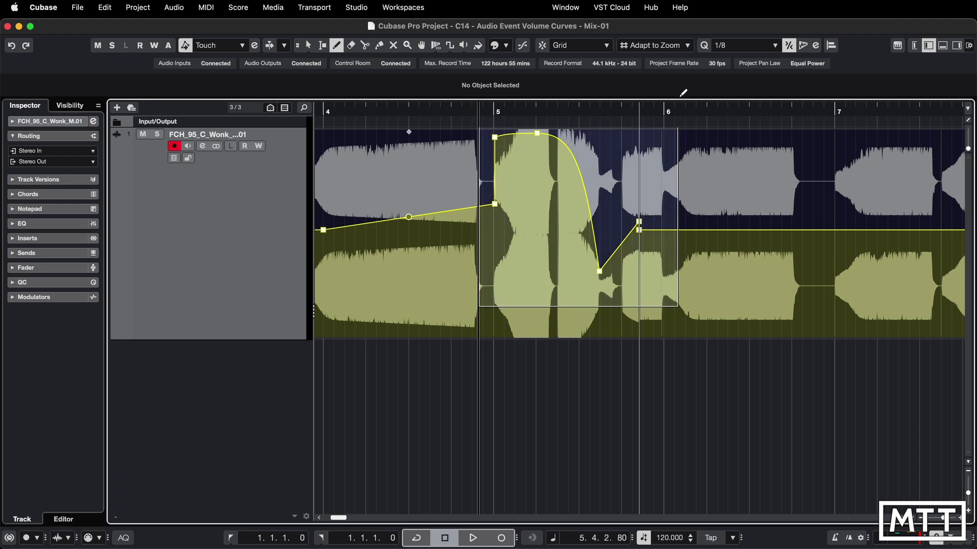
drag(568, 152, 568, 111)
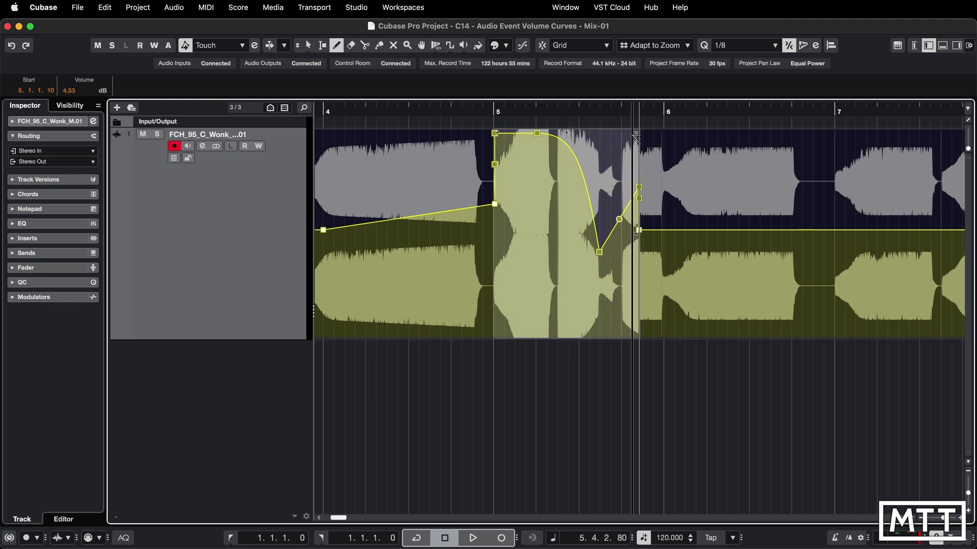
drag(636, 134, 626, 206)
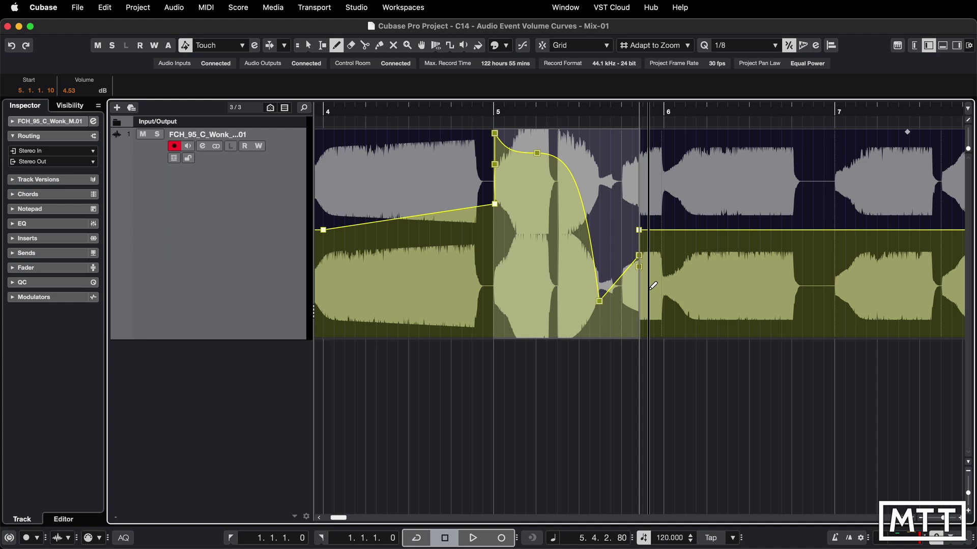
key(super+z)
key(super+z)
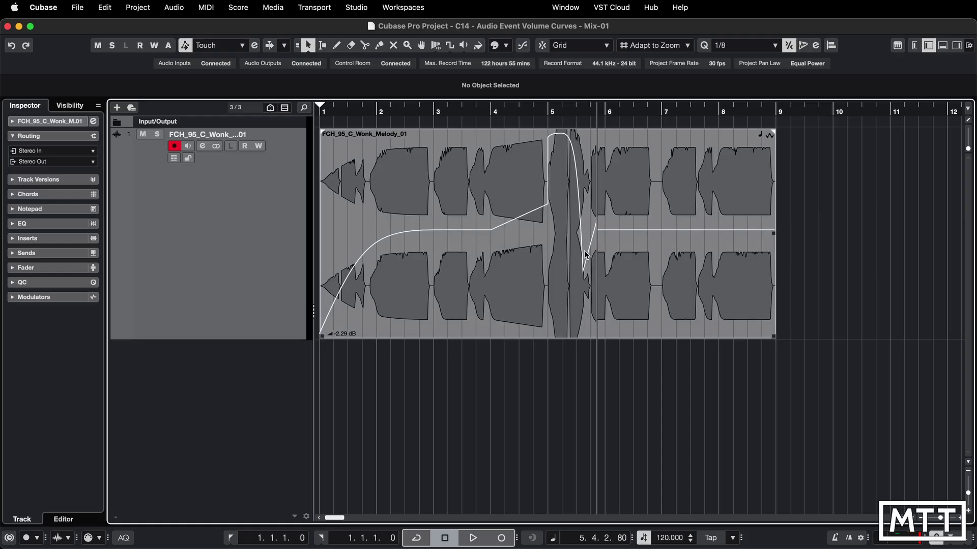
Zoom in around bar 5.3 and choose the Range Selection tool.
click(576, 112)
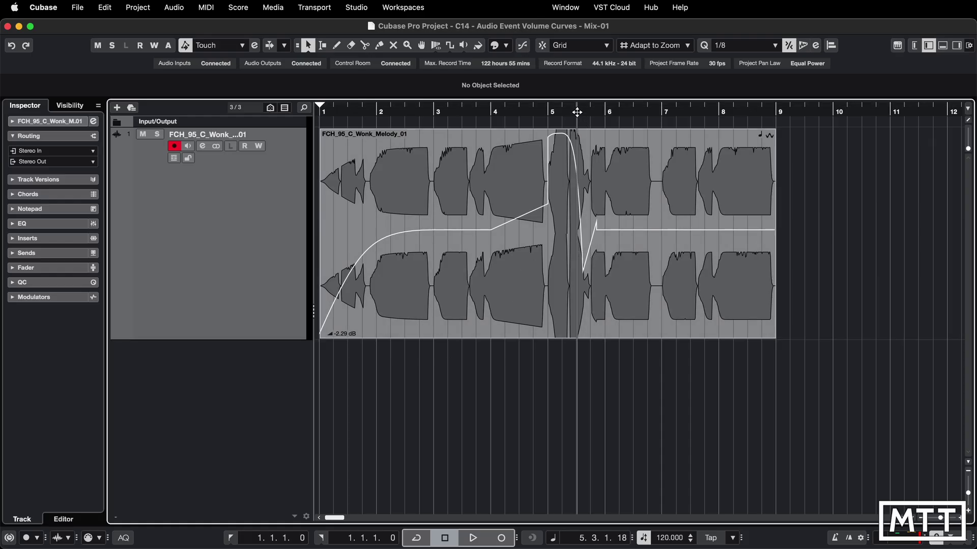
key(h)
key(h)
key(h)
key(h)
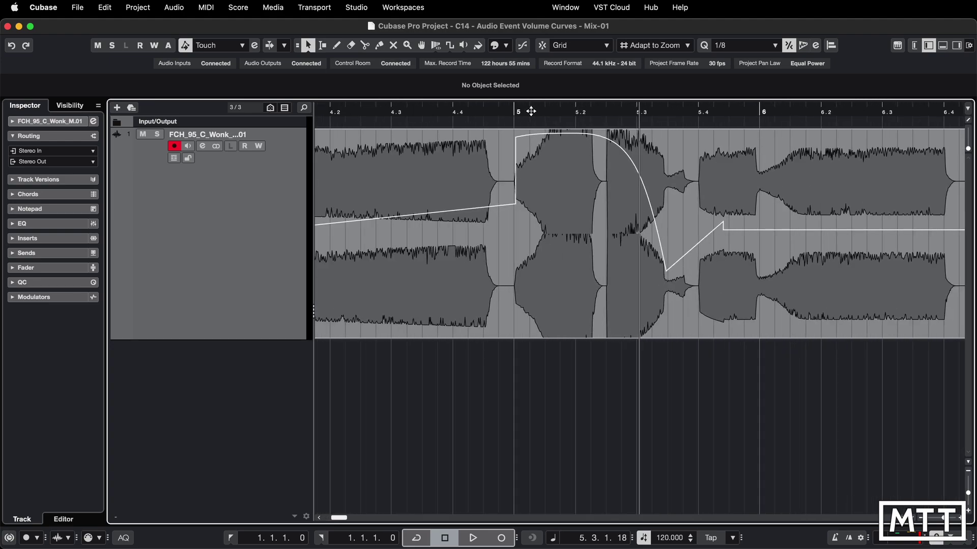
click(321, 47)
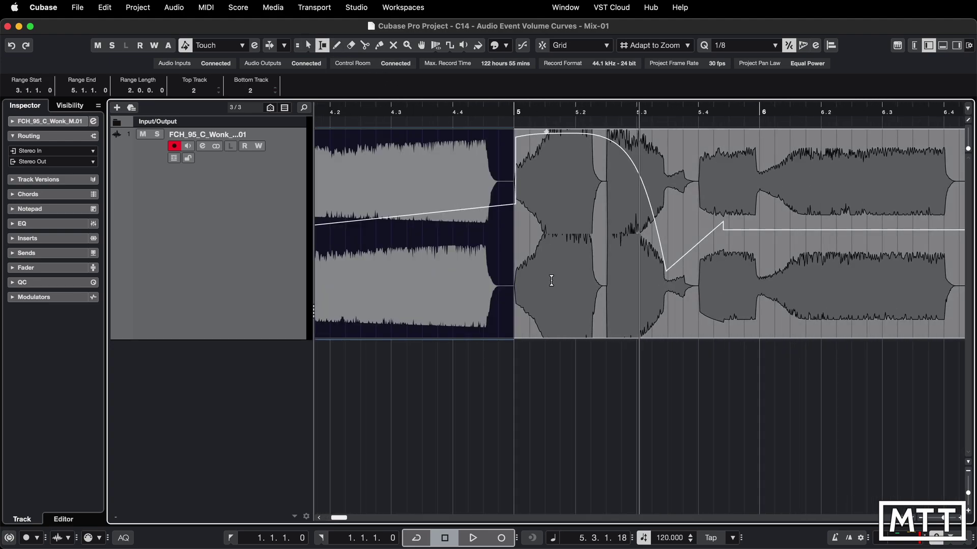
Range-select bar 5 to about 5.4, then lower and restore its volume.
click(519, 273)
drag(525, 279, 736, 304)
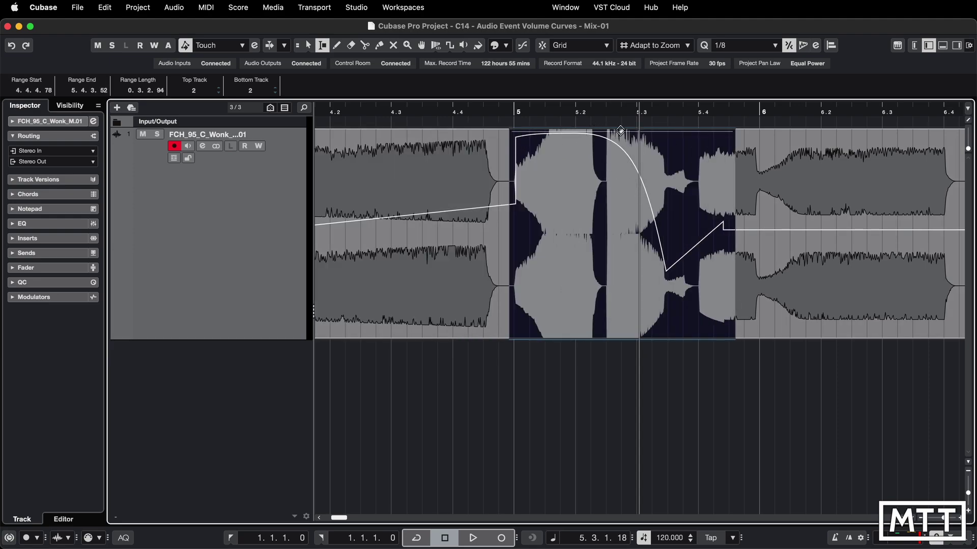
drag(620, 131, 613, 177)
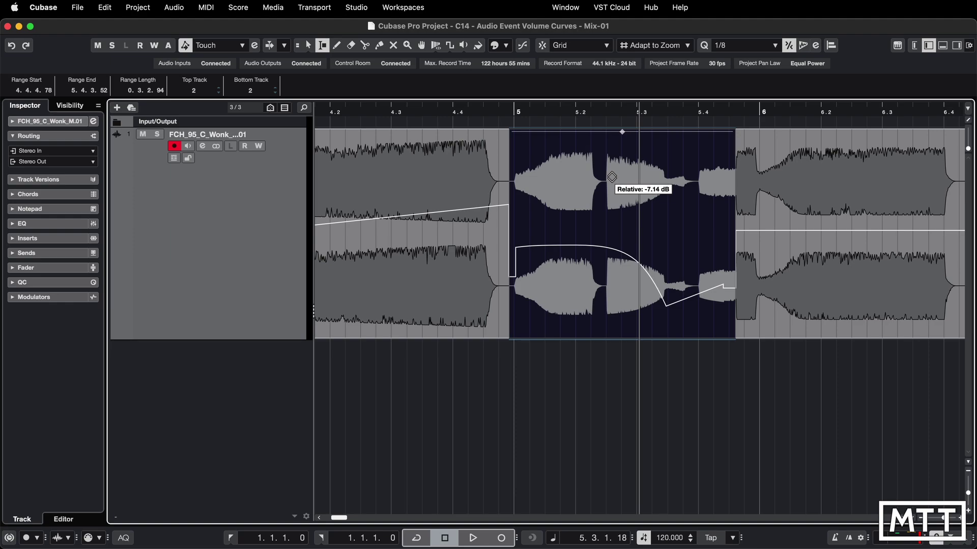
drag(612, 177, 619, 153)
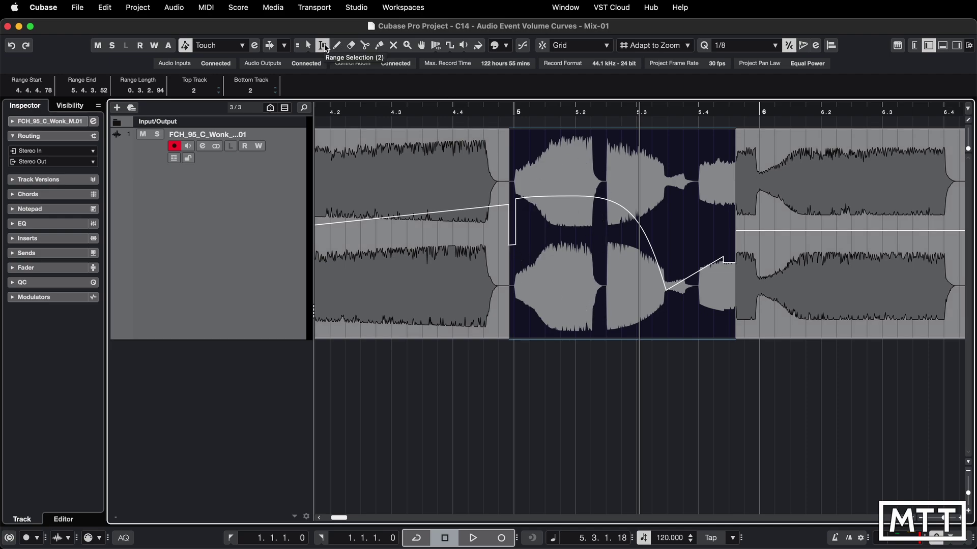
Undo moving the bar-5 section to a new track and lower it about 3.27 dB.
drag(594, 272, 831, 358)
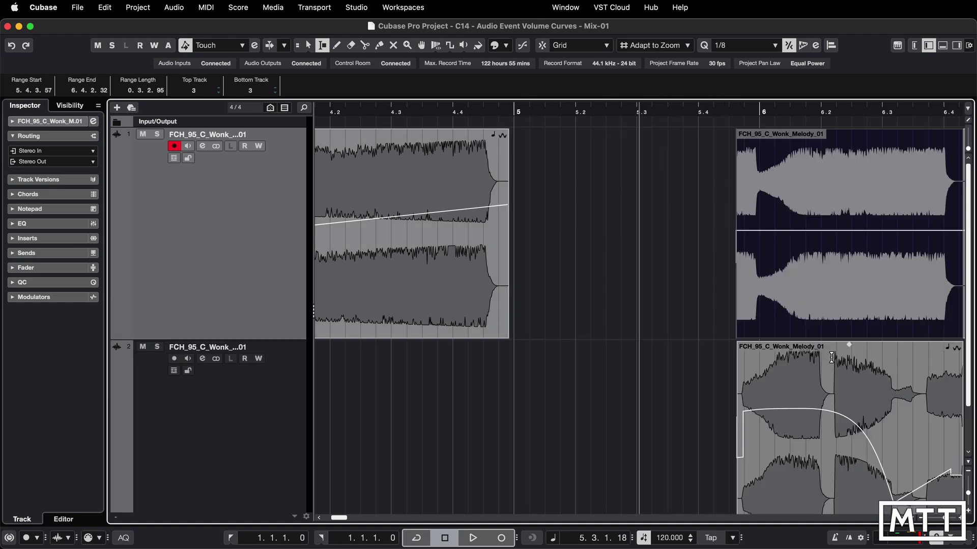
key(super+z)
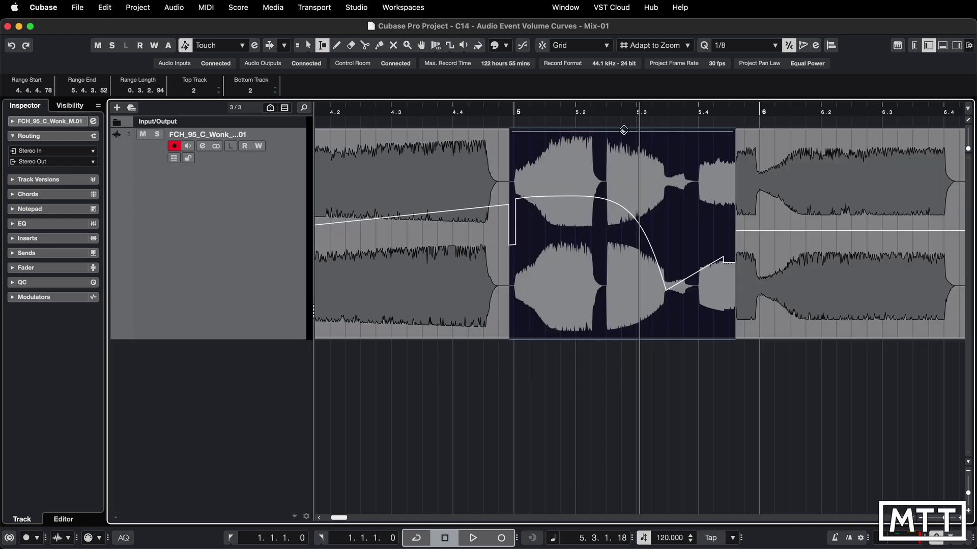
drag(623, 130, 626, 156)
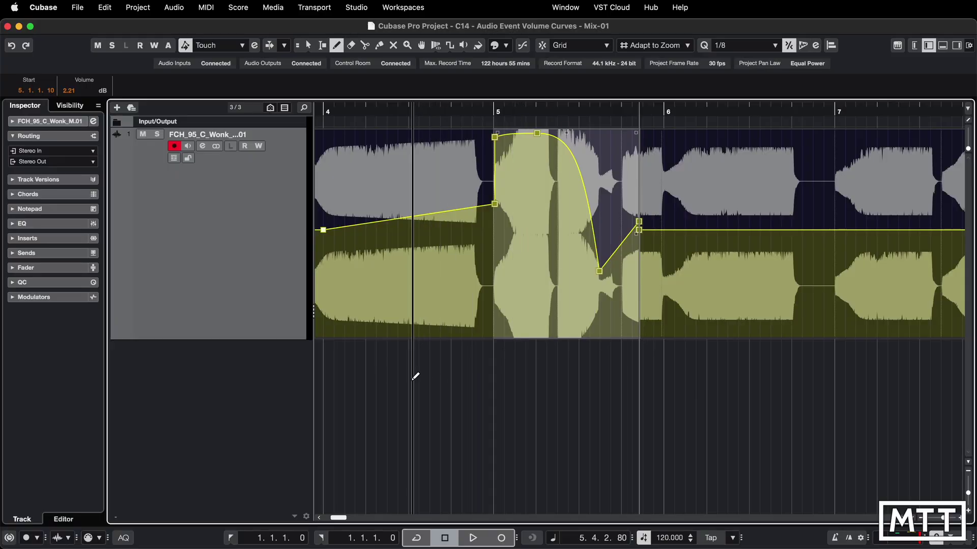
Return to the Object Selection tool and zoom out to show the whole melody event.
key(1)
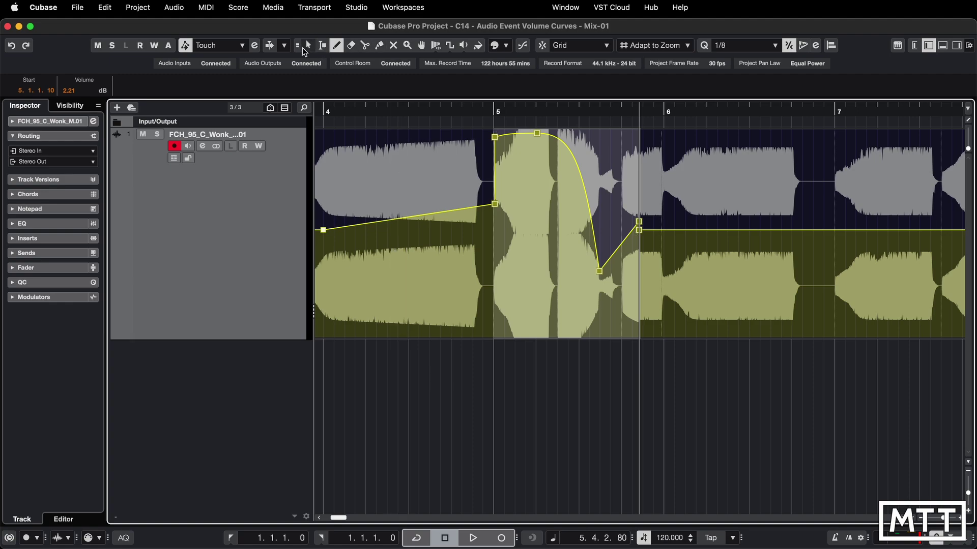
click(402, 386)
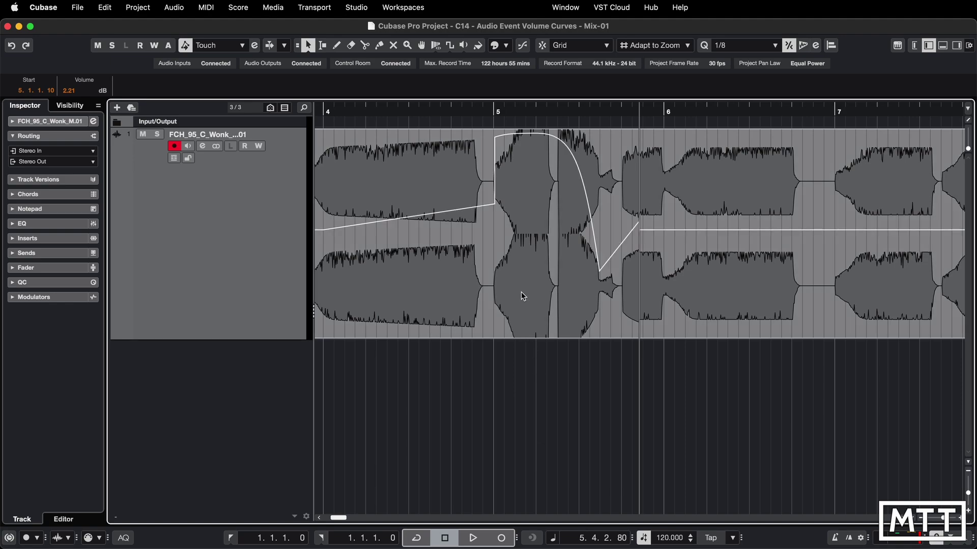
key(g)
key(g)
key(g)
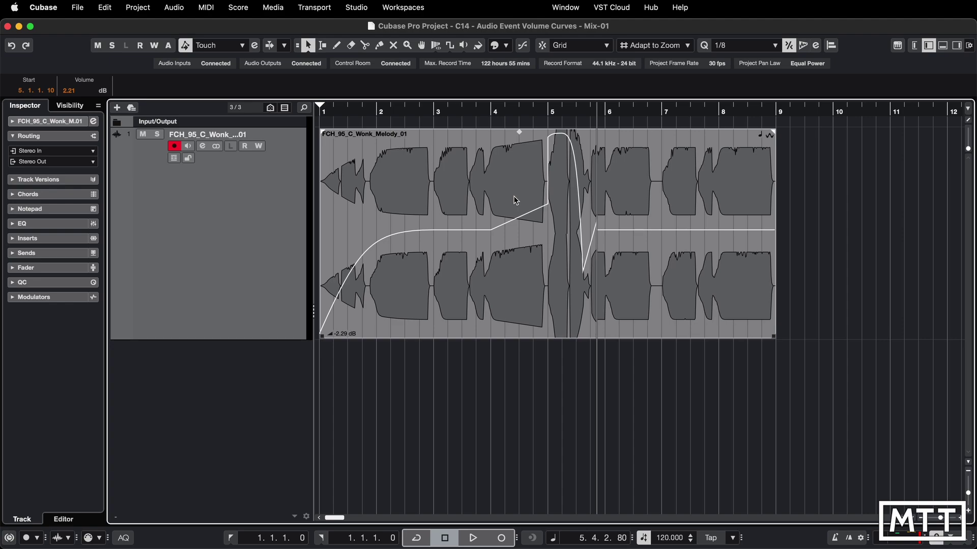
click(508, 279)
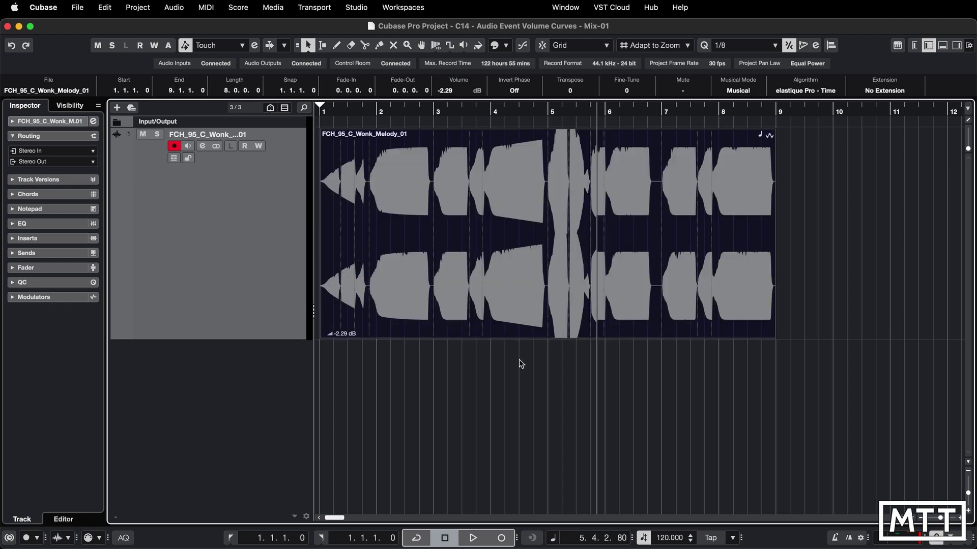
click(512, 381)
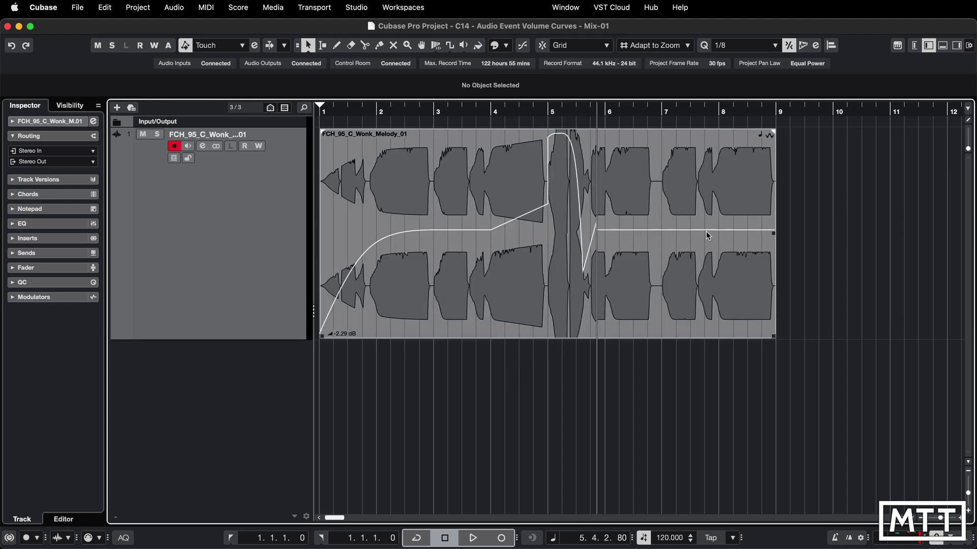
key(super+z)
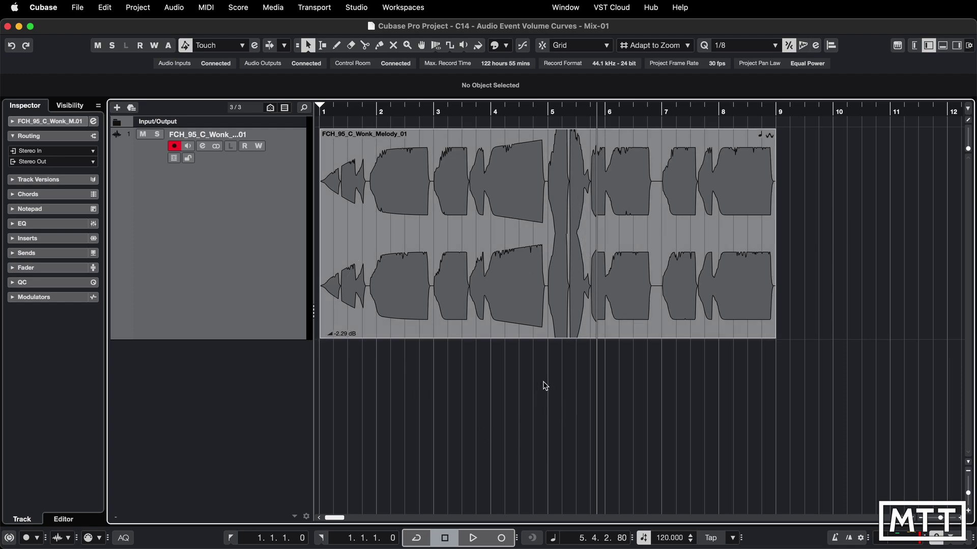
key(super+shift+z)
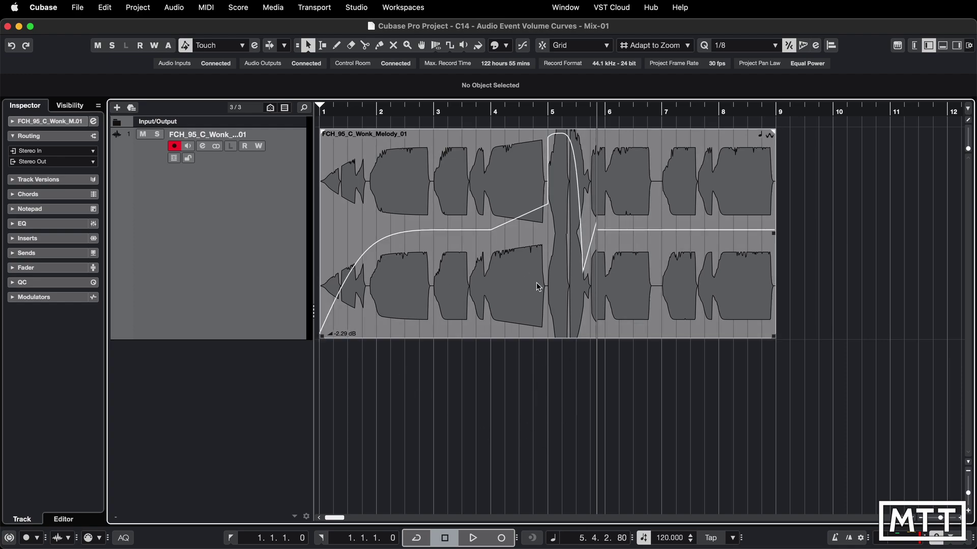
key(super+z)
key(super+shift+z)
key(super+z)
key(super+shift+z)
key(super+z)
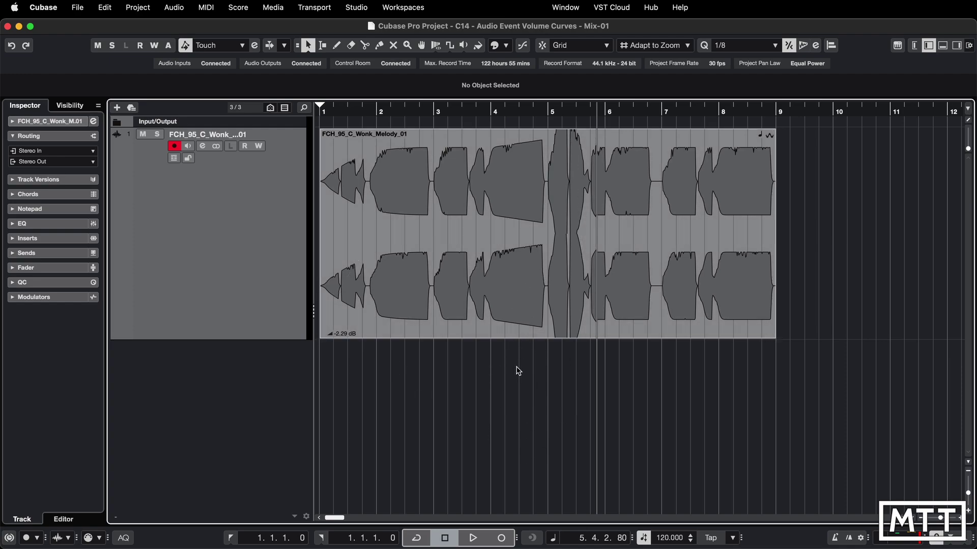
key(super+shift+z)
key(super+z)
key(super+shift+z)
key(super+z)
key(super+shift+z)
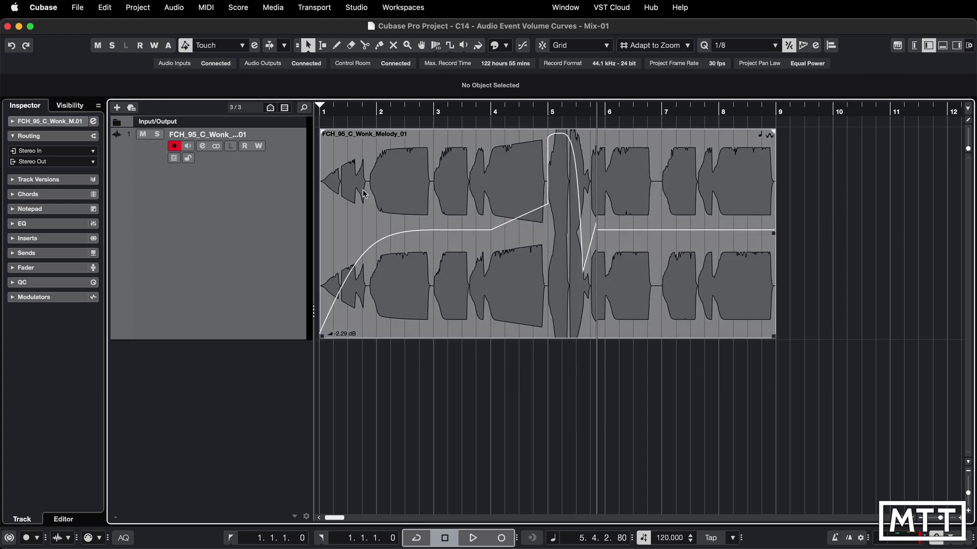
key(super+z)
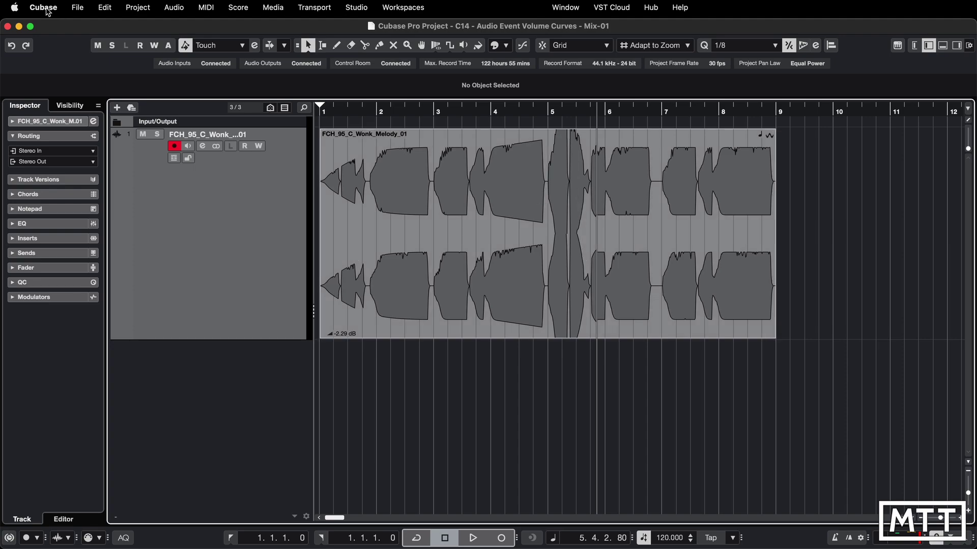
click(45, 8)
Set Show Event Volume Curve to Always in the Event Display > Audio preferences.
click(53, 46)
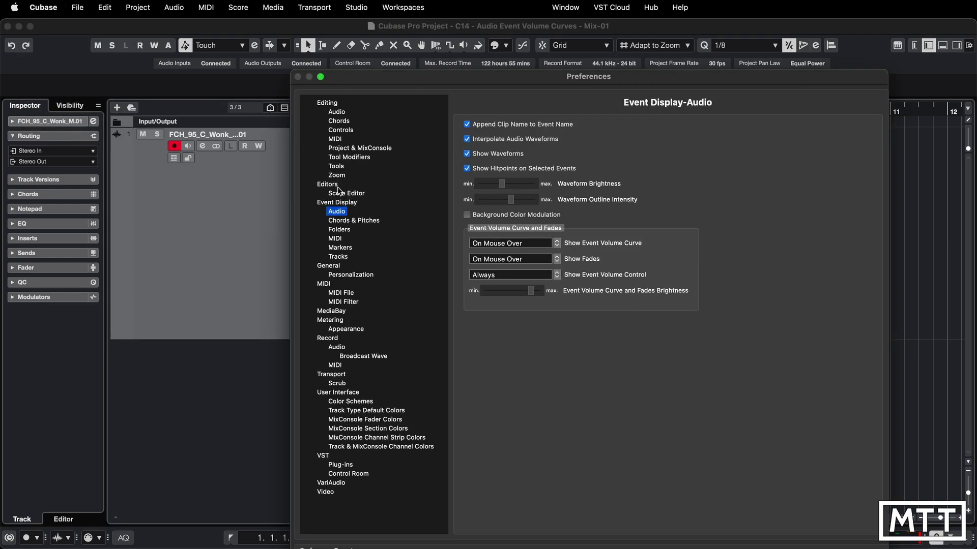
click(561, 248)
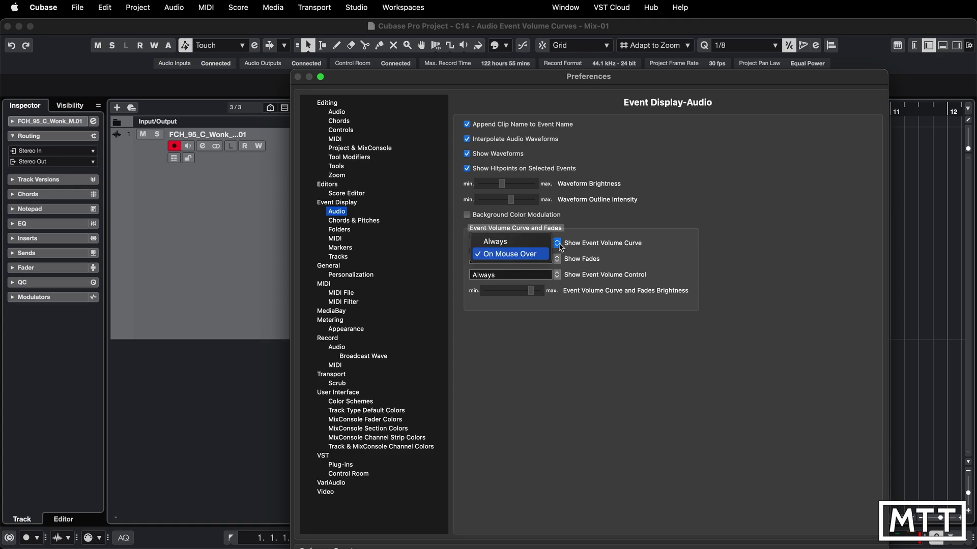
click(512, 243)
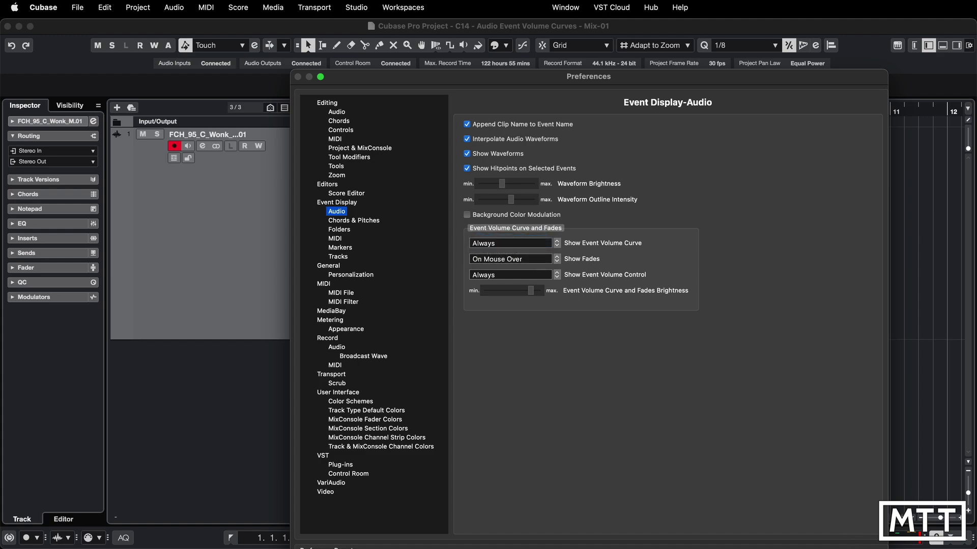
key(Return)
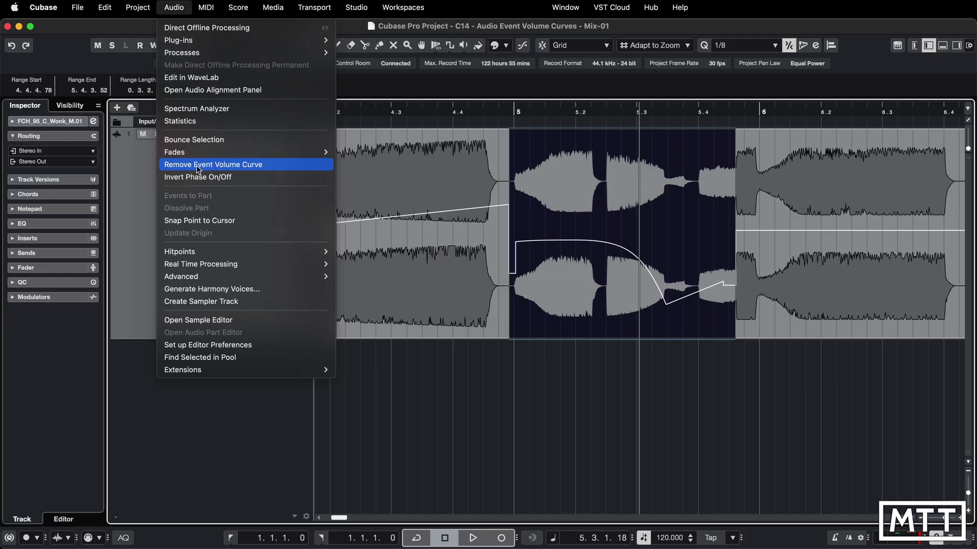
Remove the volume curve from only the selected range, then undo that and zoom out.
click(196, 165)
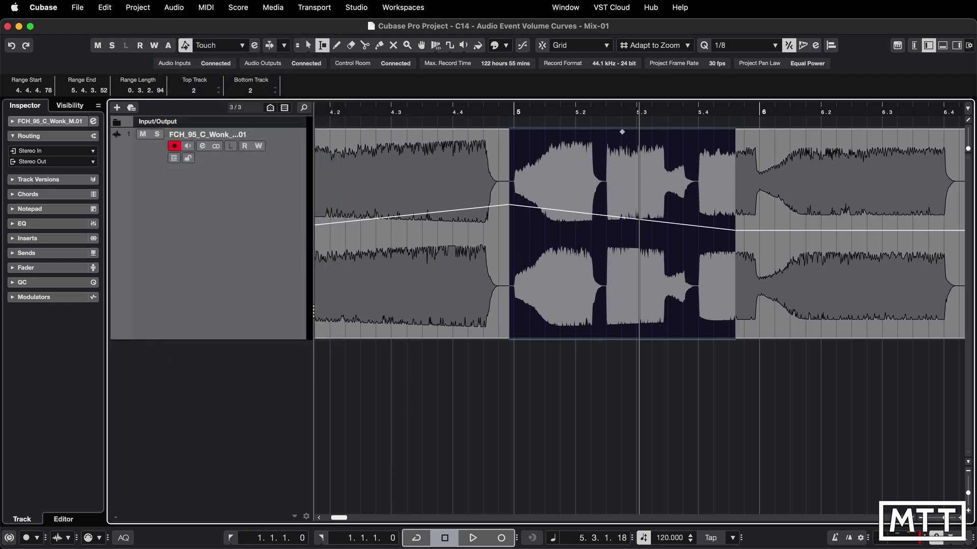
key(super+z)
key(super+z)
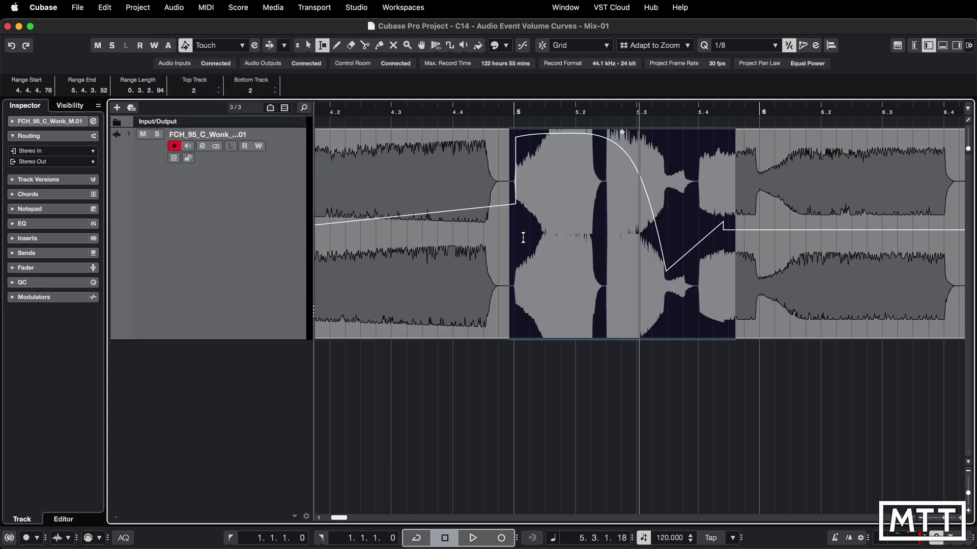
key(g)
key(g)
key(g)
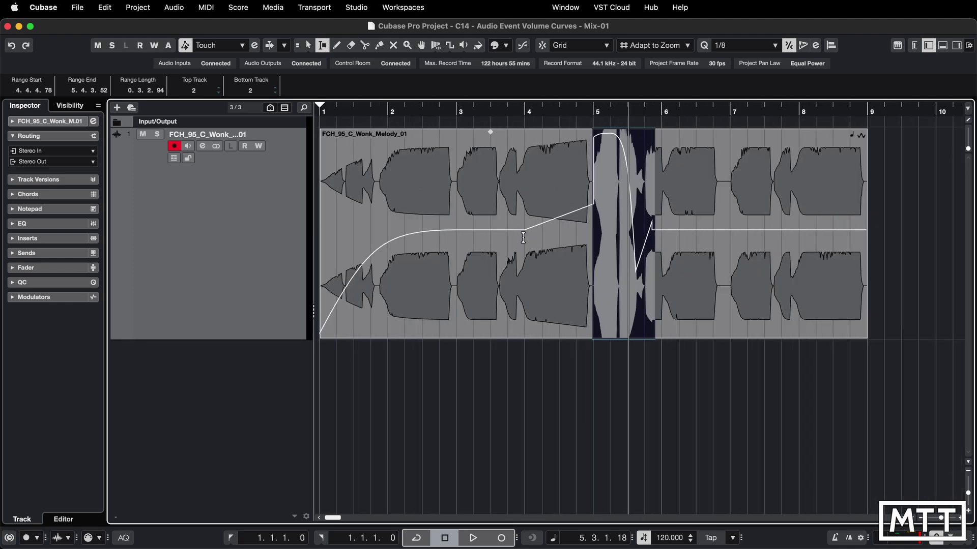
Select the whole melody event and apply Audio > Remove Event Volume Curve, then deselect it.
click(307, 46)
click(450, 199)
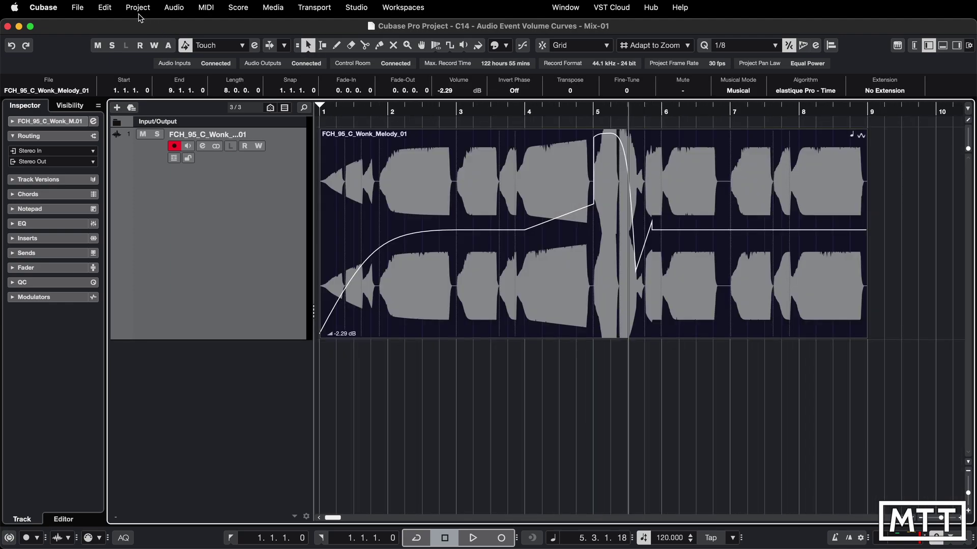
click(181, 12)
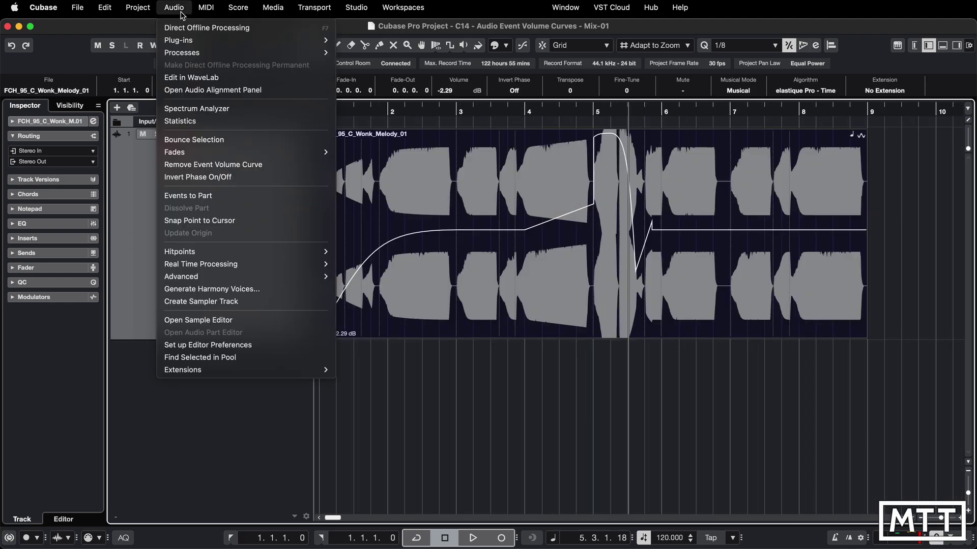
click(220, 167)
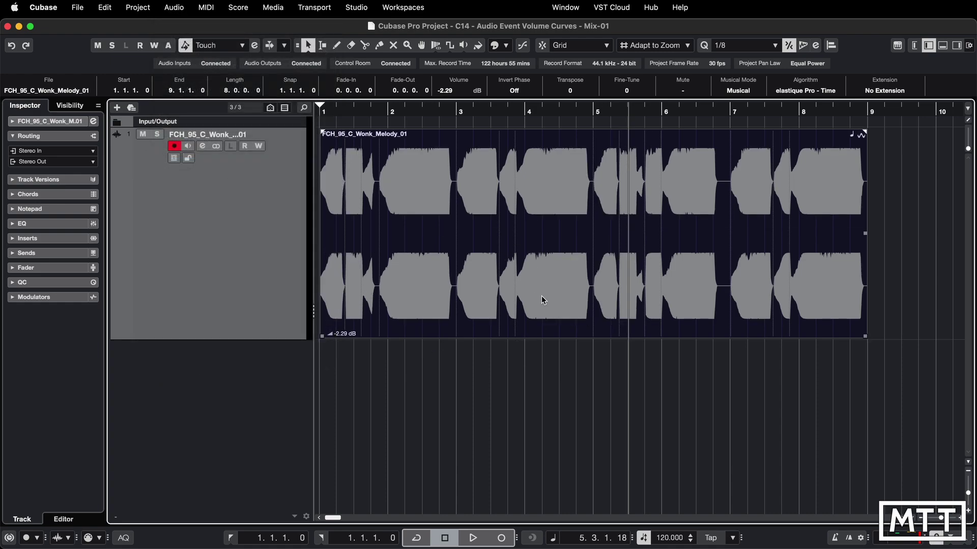
click(527, 364)
Draw the melody's fade-in, swell to a plateau and ramp down, then check the Edit menu undo history.
click(526, 271)
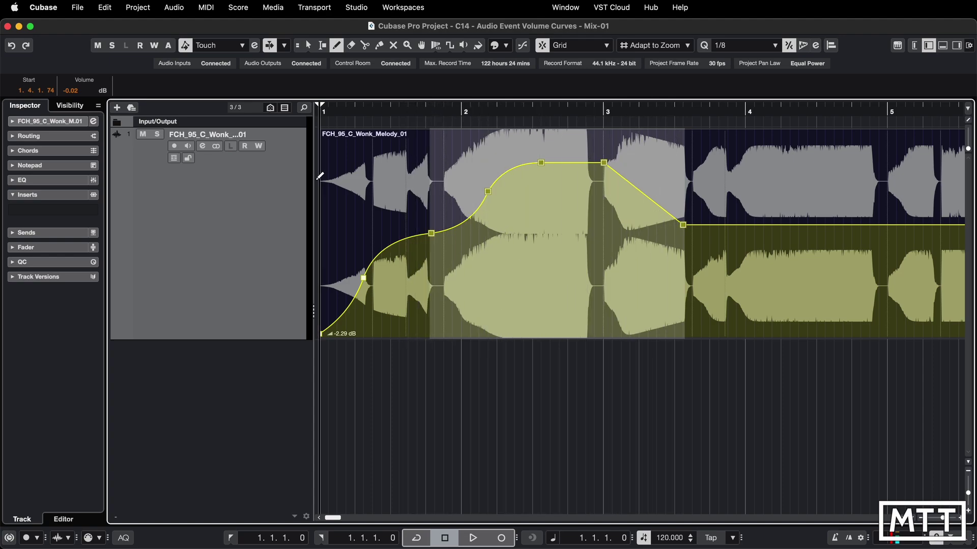
click(105, 7)
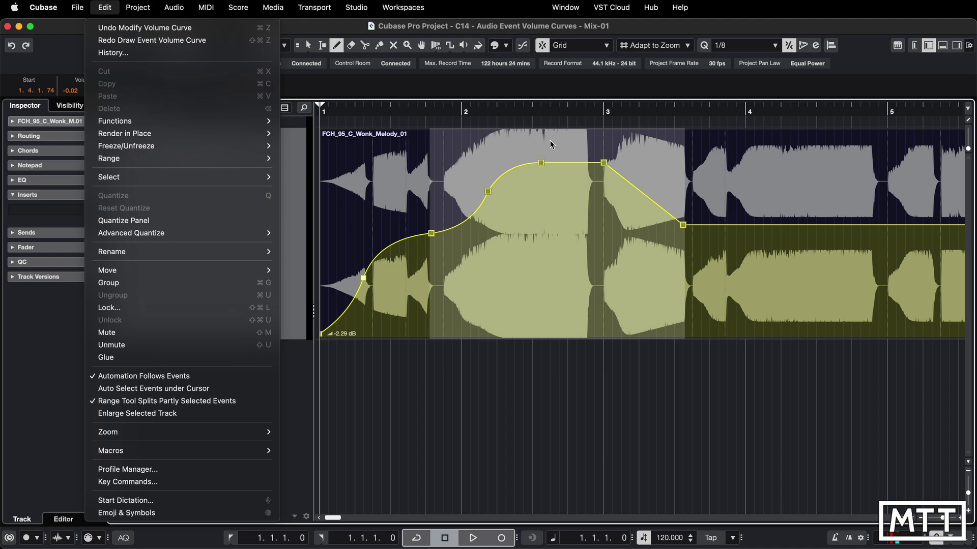
click(520, 105)
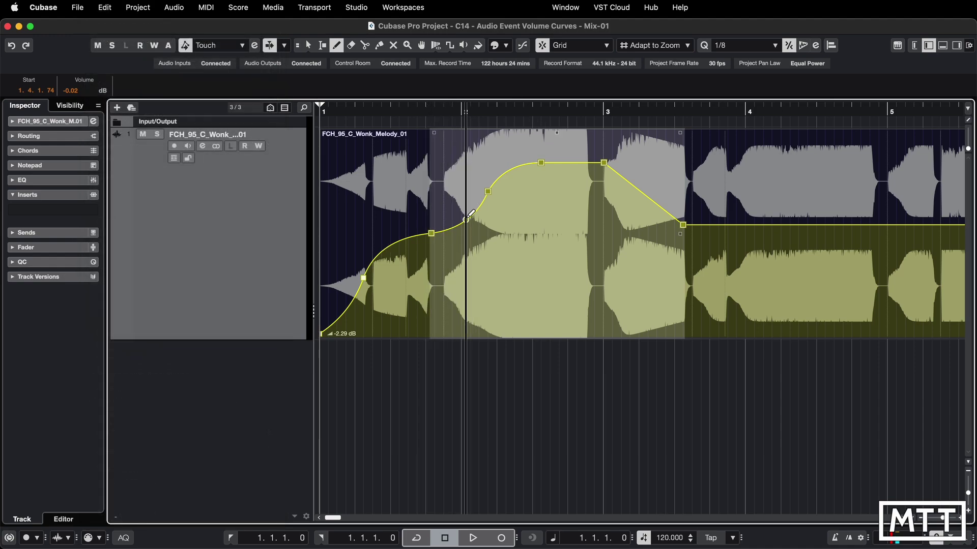